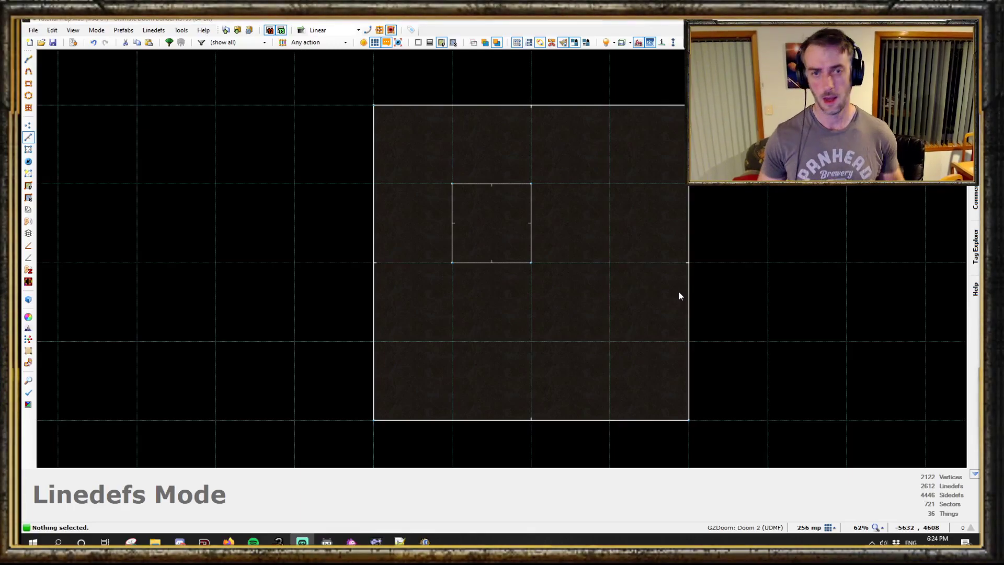
scroll(675, 289, "down", 4)
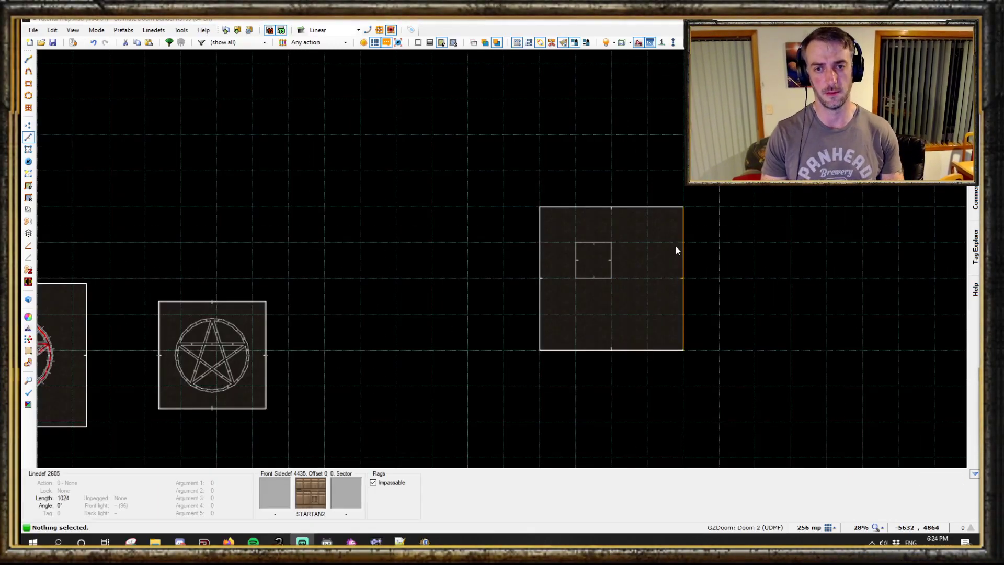
scroll(673, 245, "up", 3)
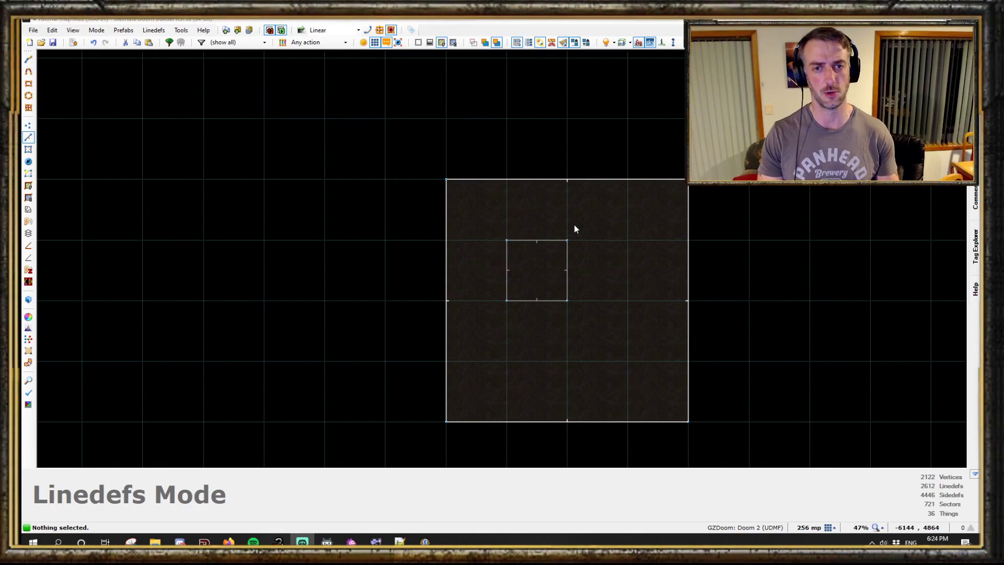
scroll(590, 240, "down", 1)
scroll(612, 244, "up", 1)
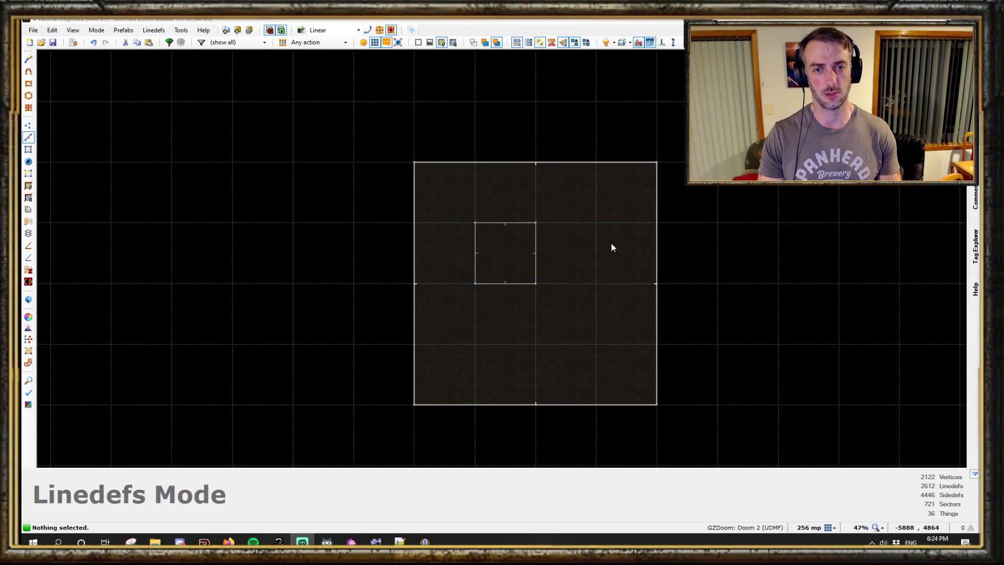
scroll(612, 244, "up", 1)
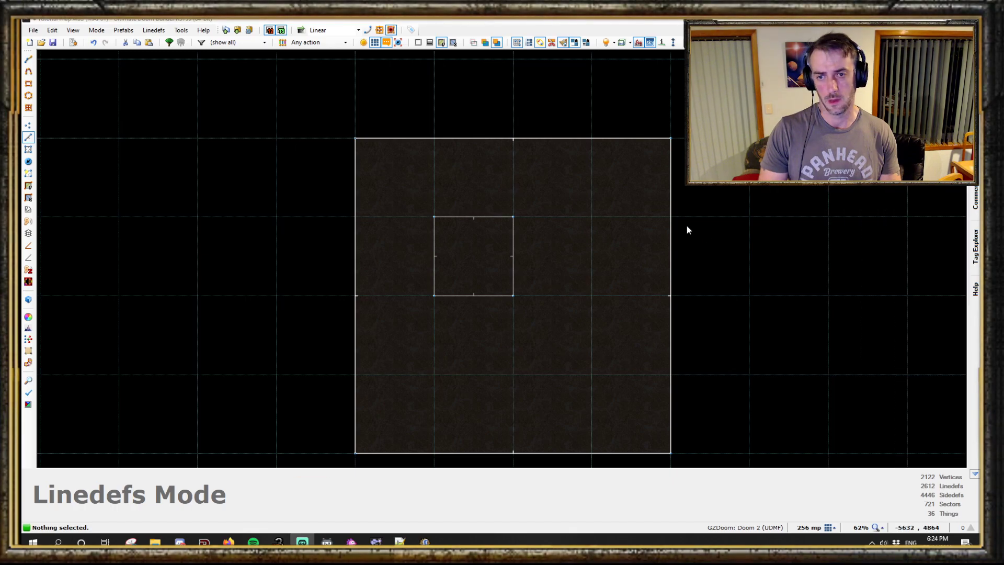
scroll(703, 240, "down", 2)
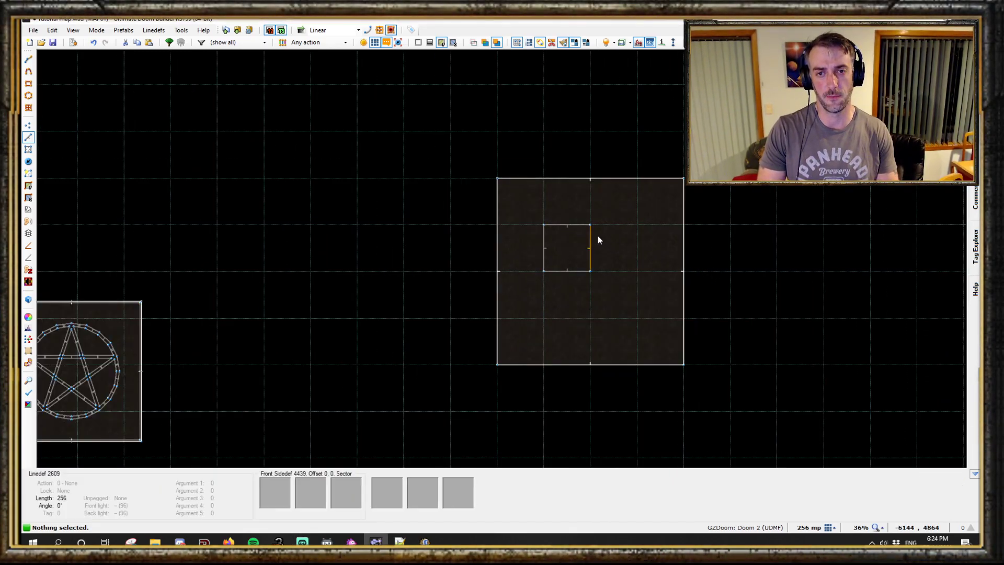
scroll(599, 237, "up", 1)
scroll(599, 236, "up", 1)
scroll(600, 232, "down", 3)
scroll(604, 233, "up", 1)
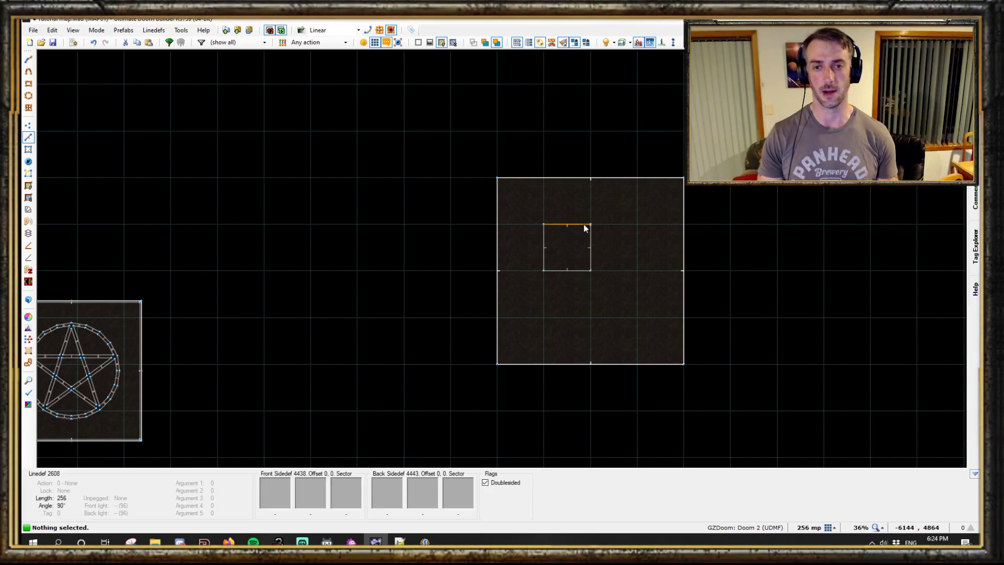
scroll(584, 239, "up", 3)
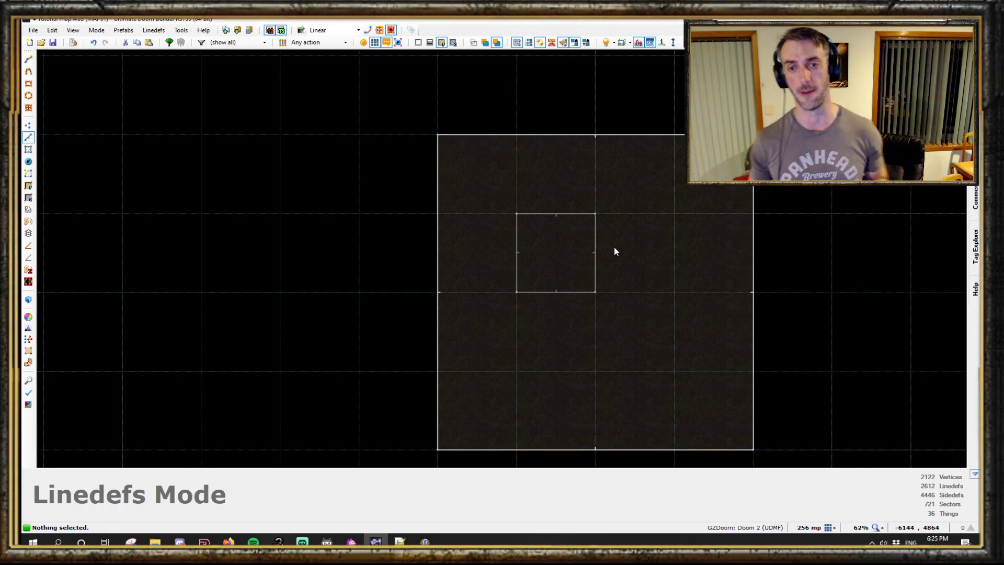
scroll(601, 247, "up", 2)
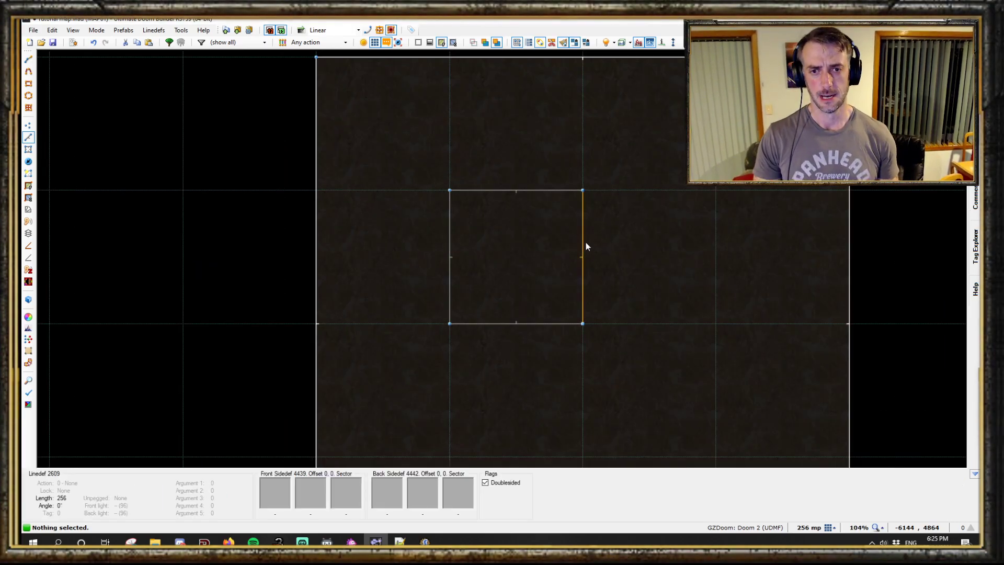
Step: Merge the inner square sector with the surrounding room sector
key("s")
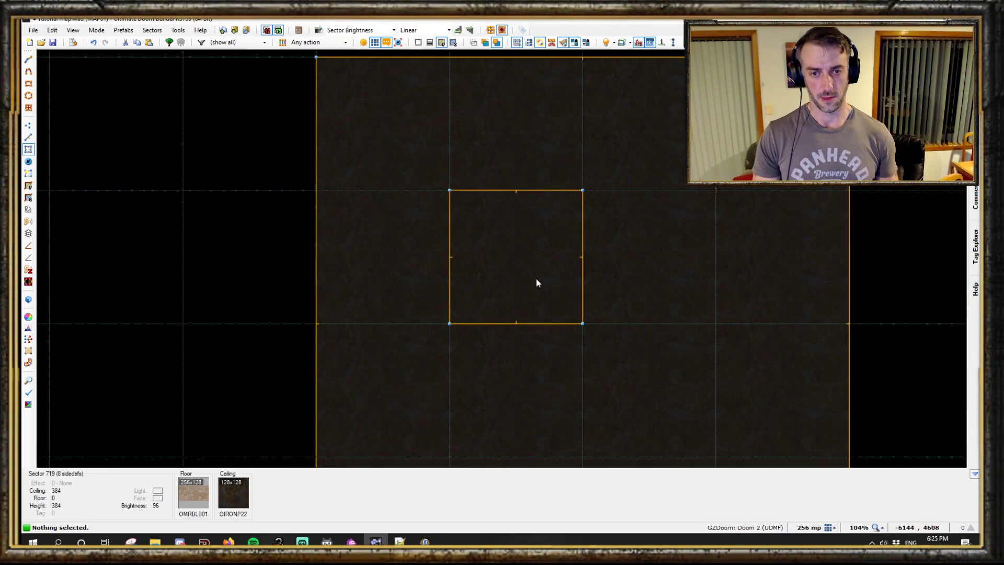
key("bracketleft")
key("bracketleft")
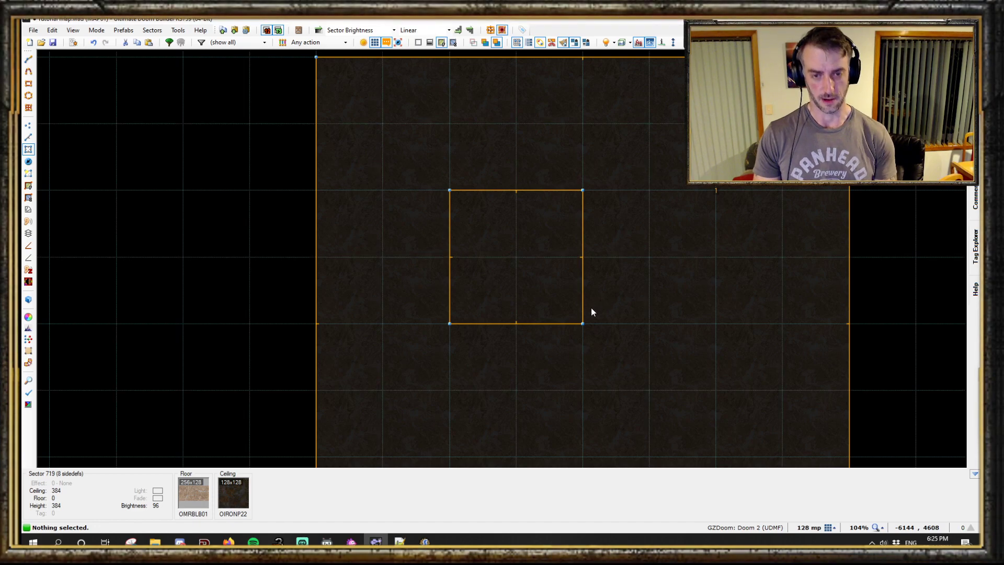
left_click(581, 373)
left_click(532, 328)
left_click(535, 287)
key("ctrl+shift+j")
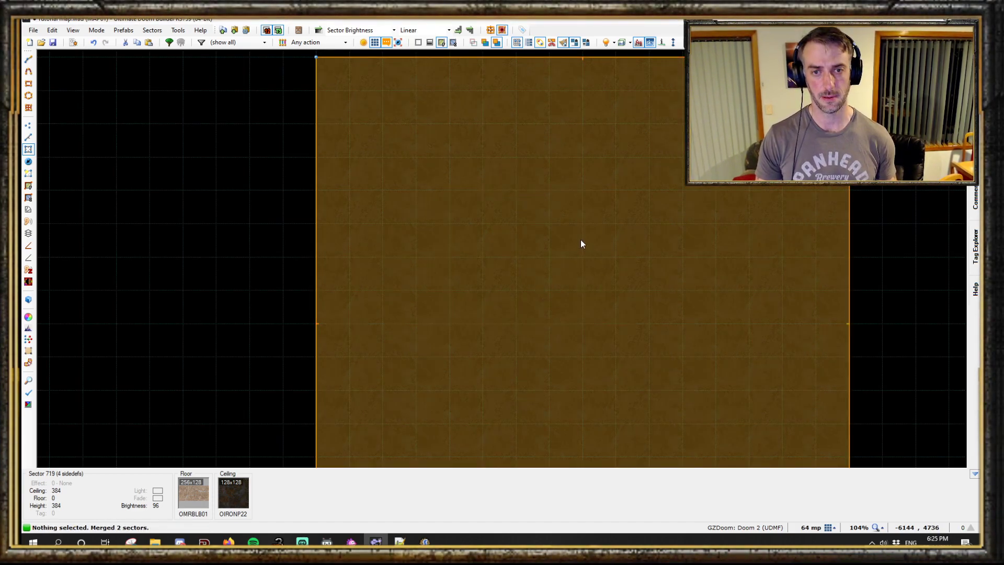
Step: Draw a closed octagonal sector on a 32 mp grid, with 128-unit straight sides and 45-unit diagonal corners
key("space")
left_click(516, 192)
scroll(584, 191, "up", 1)
key("bracketleft")
key("BackSpace")
key("BackSpace")
left_click(471, 211)
left_click(492, 190)
left_click(578, 190)
left_click(600, 211)
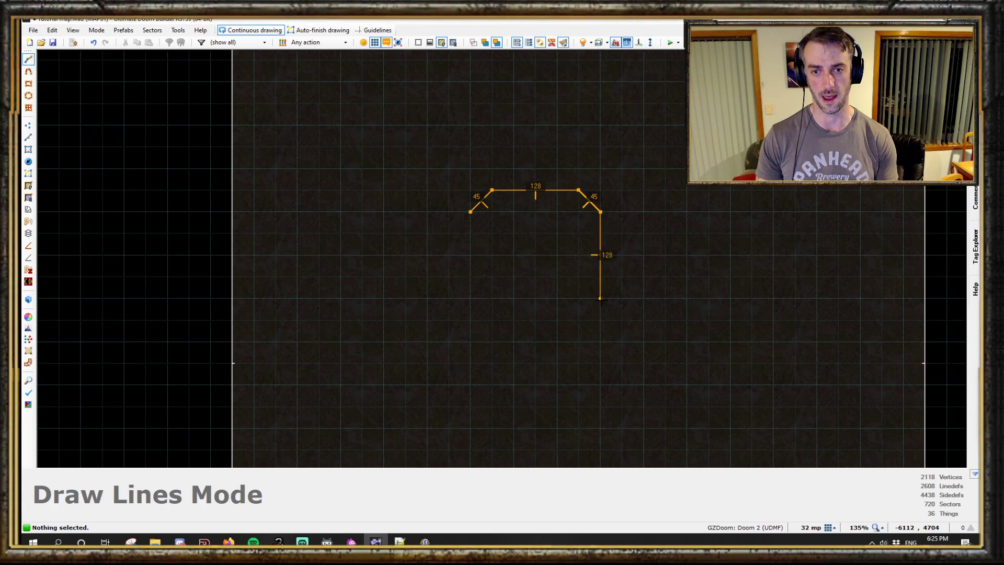
left_click(491, 320)
left_click(470, 298)
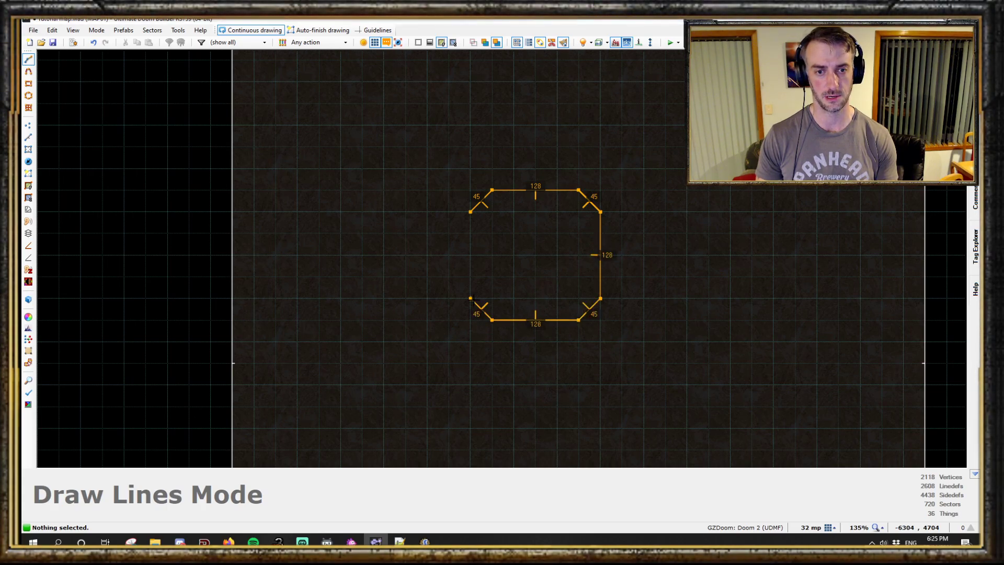
left_click(470, 211)
Step: Draw a rectangular ledge sector about 352 units wide between the room's wall and the octagon, sharing the octagon's nearest side
scroll(455, 236, "down", 1)
left_click(467, 69)
left_click(468, 335)
left_click(286, 338)
Step: Raise the ledge's floor in the 3D view and copy the OMRBLB01 floor texture onto its exposed sides
key("w")
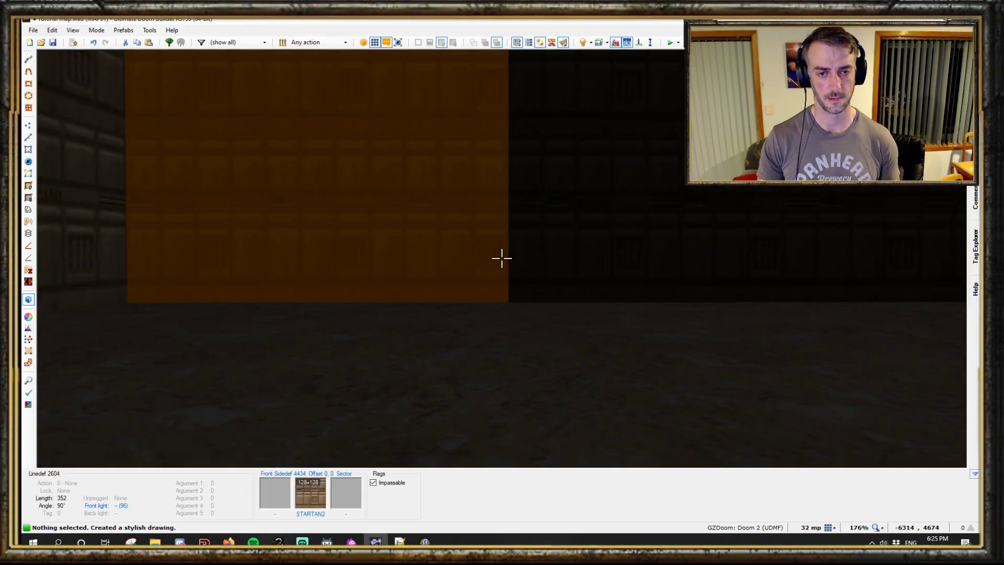
scroll(502, 257, "up", 16)
key("b")
key("ctrl+c")
middle_click(501, 258, "shift")
key("w")
key("b")
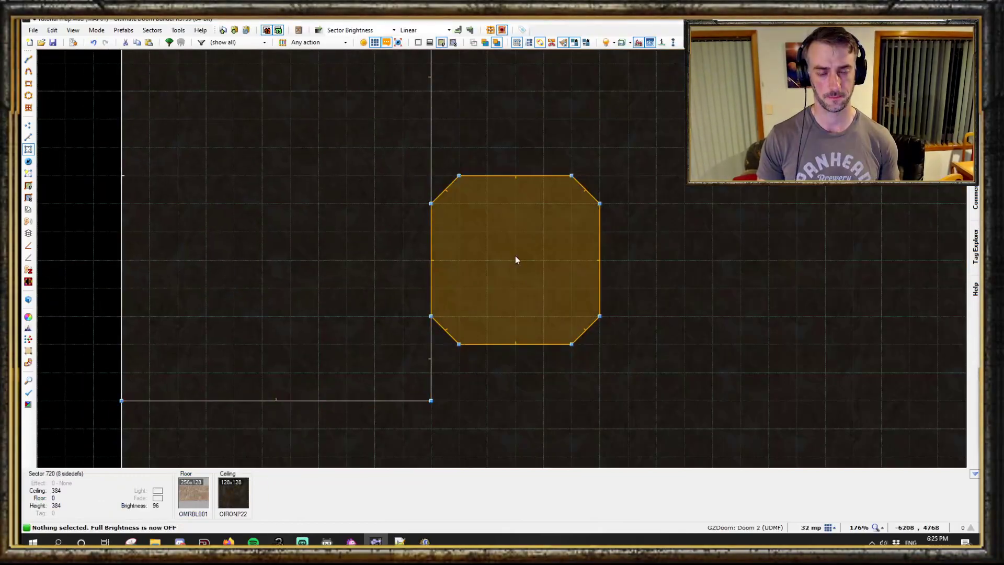
Step: Build a 32-unit-deep ring of distinct sectors inside the octagon with the Stair Sector Builder, with upper and lower textures turned off
left_click(520, 249)
key("ctrl+b")
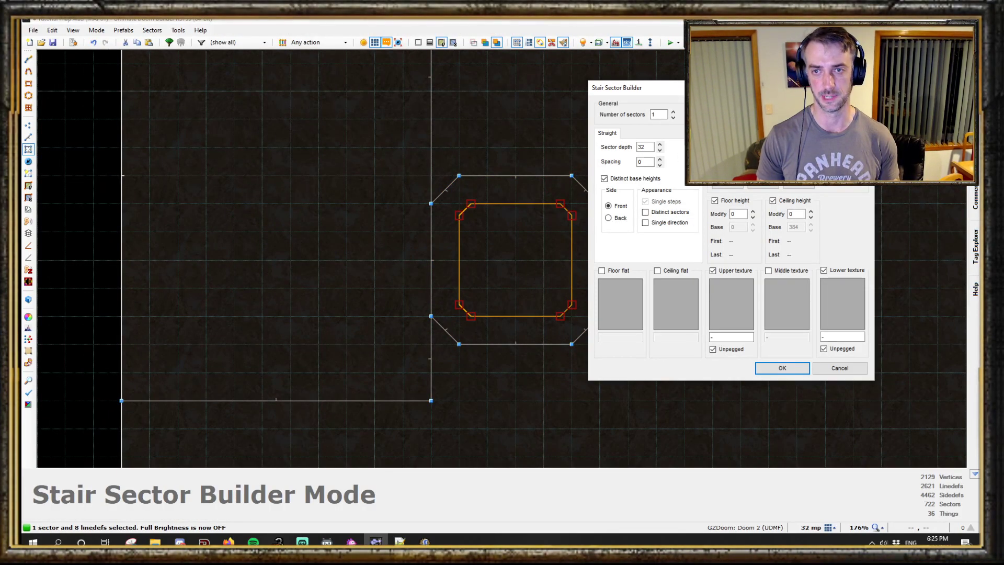
left_click(712, 270)
left_click(824, 269)
left_click(645, 211)
left_click(783, 368)
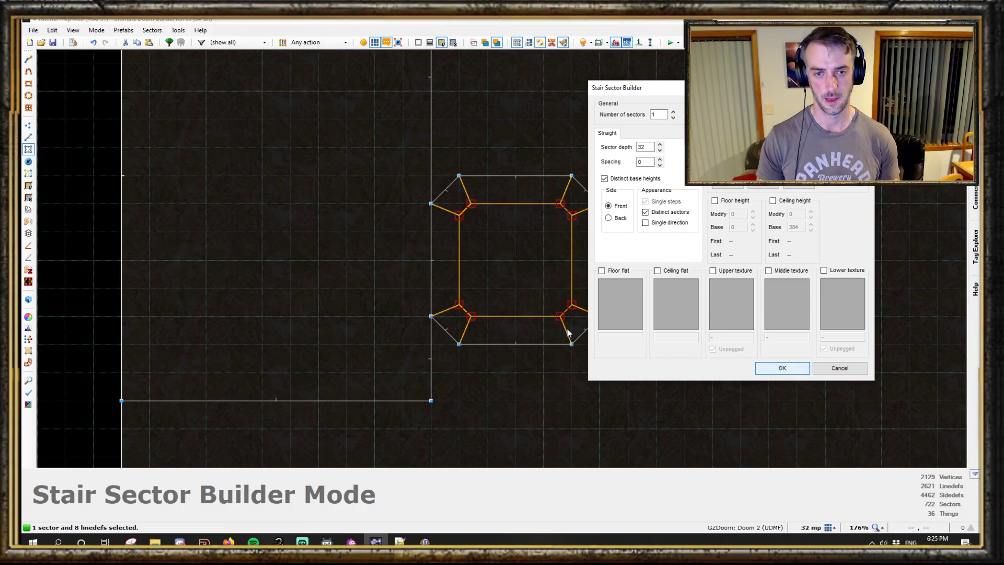
Step: Select all nine floors of the octagonal platform in the 3D view and raise them to height 8
key("w")
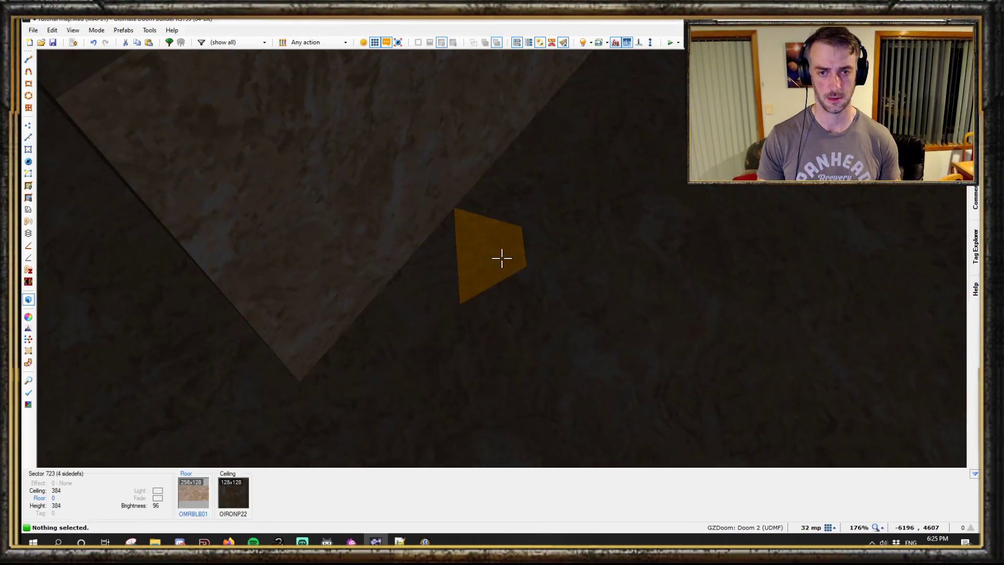
left_click(502, 258)
left_click(502, 259)
left_click(502, 258)
left_click(502, 258)
left_click(502, 259)
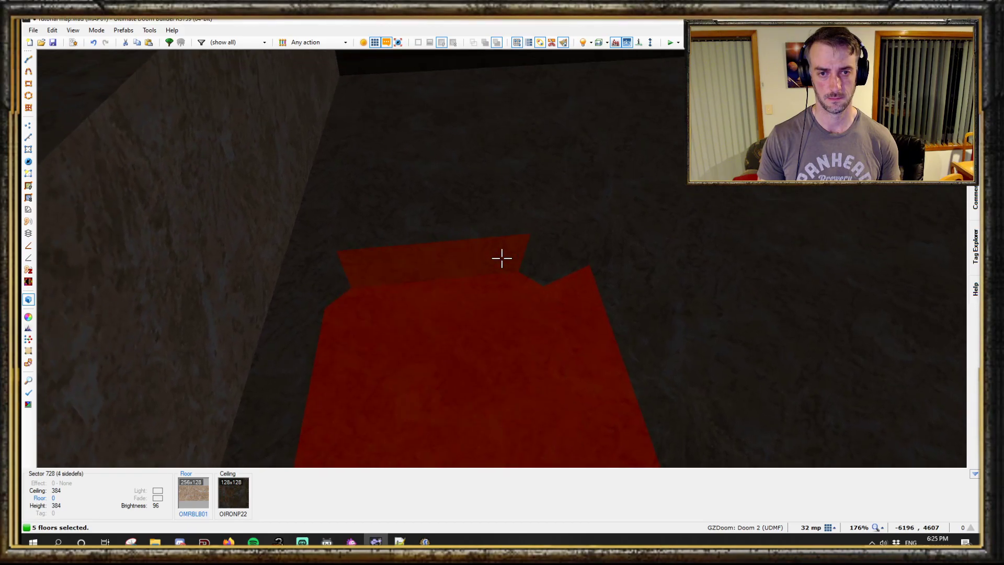
left_click(502, 258)
left_click(502, 259)
left_click(502, 259)
left_click(502, 258)
scroll(502, 259, "up", 1)
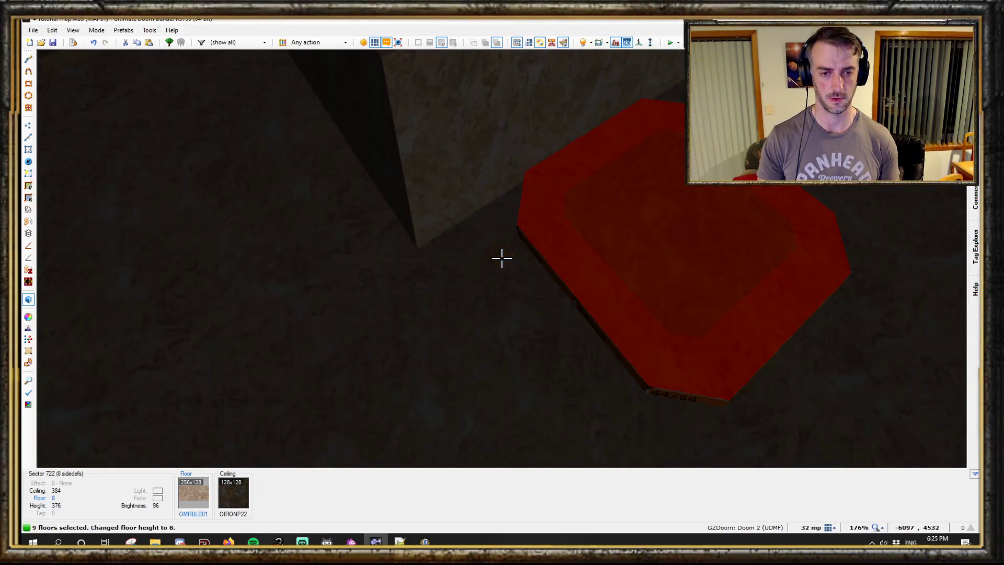
Step: Lower the platform's centre floor to height 6 and turn on full brightness
key("c")
scroll(502, 258, "down", 1, "shift")
scroll(502, 258, "down", 1, "shift")
key("b")
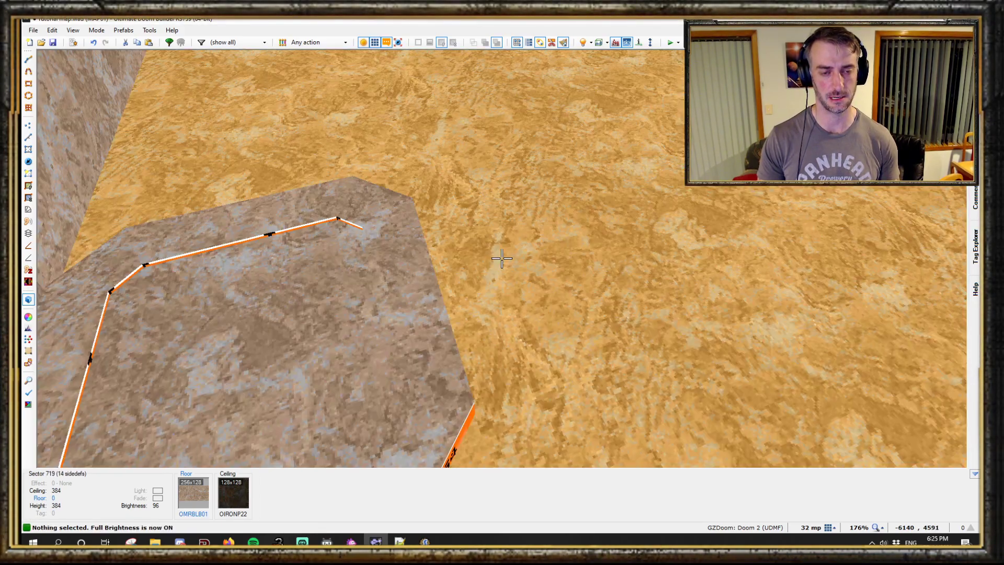
Step: Filter the flats by "MT" and apply OBKMTD40 to one long floor section of the platform's border
key("b")
key("b")
key("h")
middle_click(502, 259)
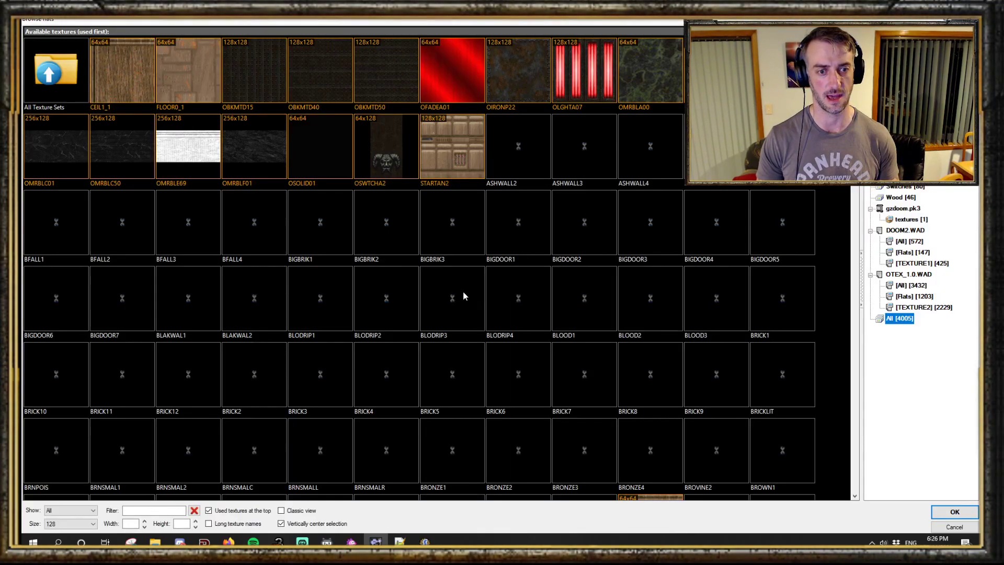
left_click(141, 510)
type("SP")
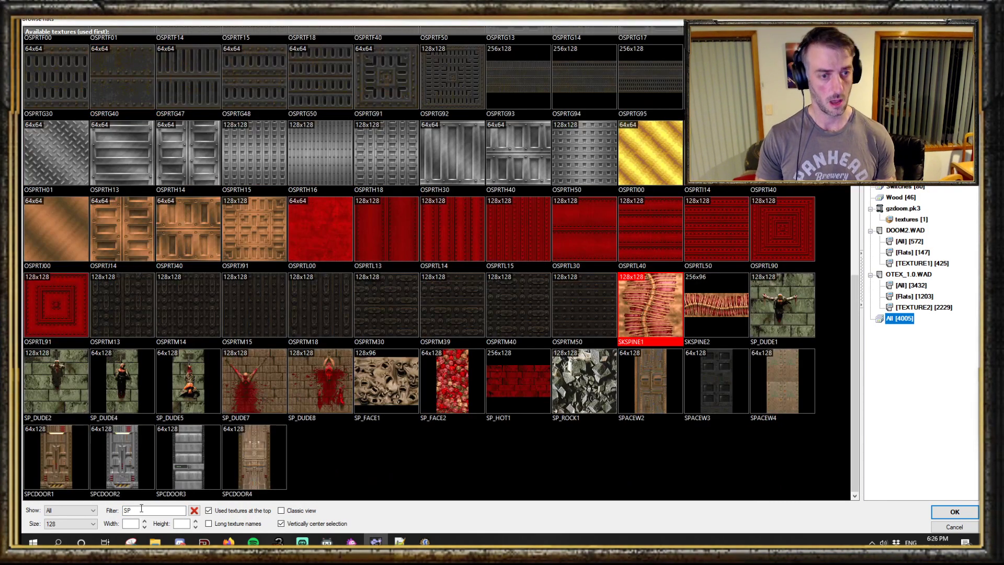
key("BackSpace")
key("BackSpace")
type("MT")
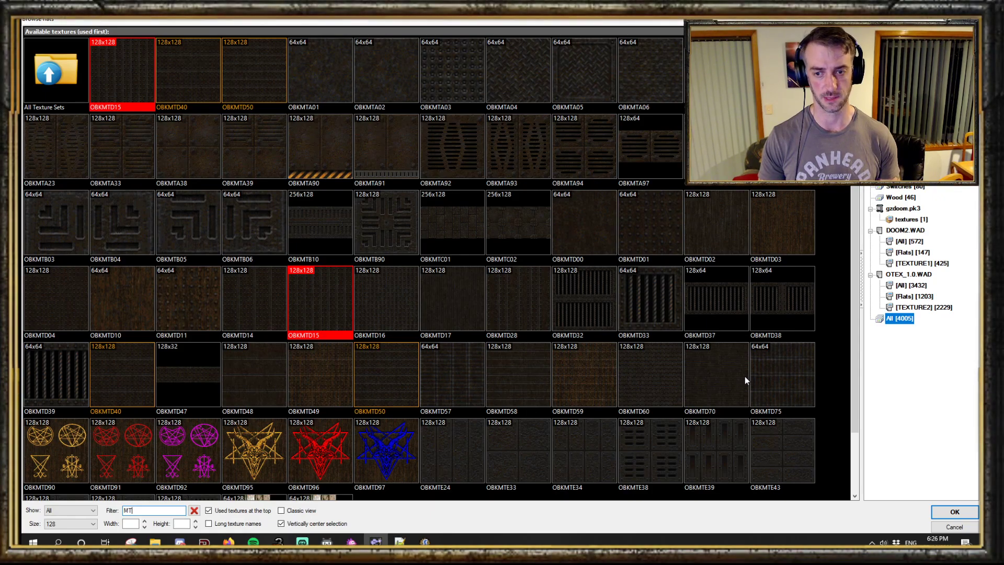
scroll(336, 364, "down", 2)
double_click(142, 314)
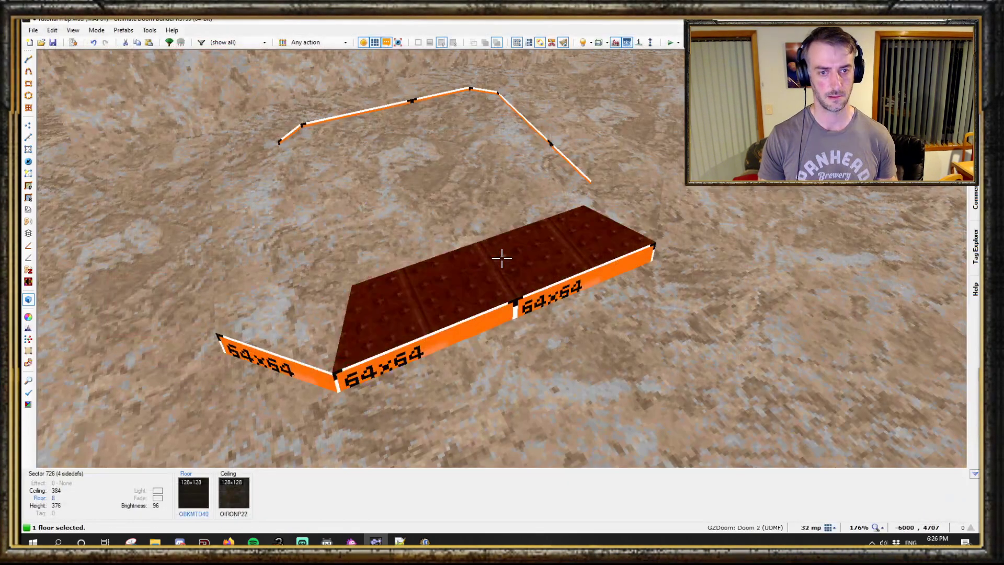
Step: Copy the OBKMTD40 flat onto the remaining border floor sections of the platform and auto-align each of them
key("ctrl+c")
key("ctrl+v")
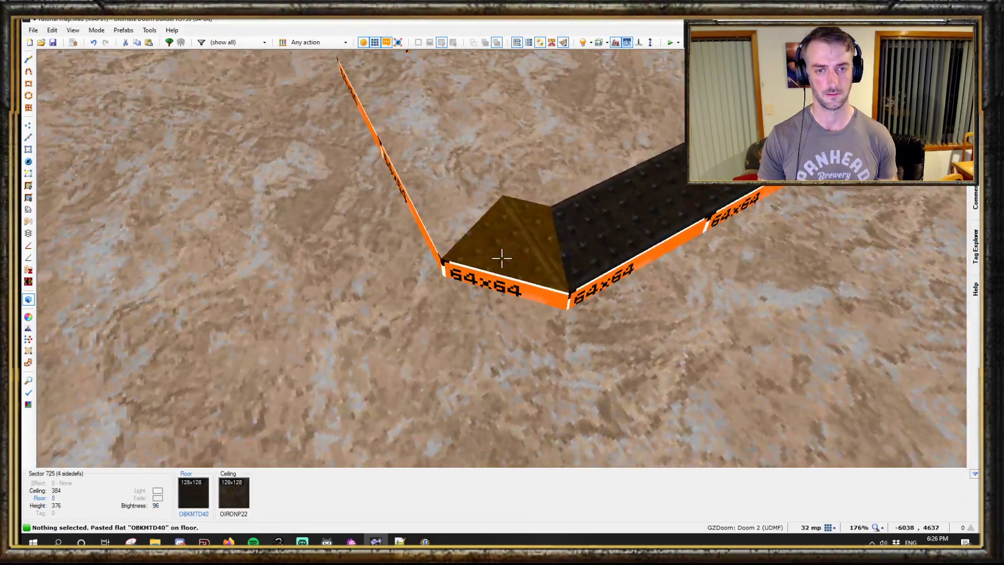
key("a")
key("ctrl+v")
key("ctrl+a")
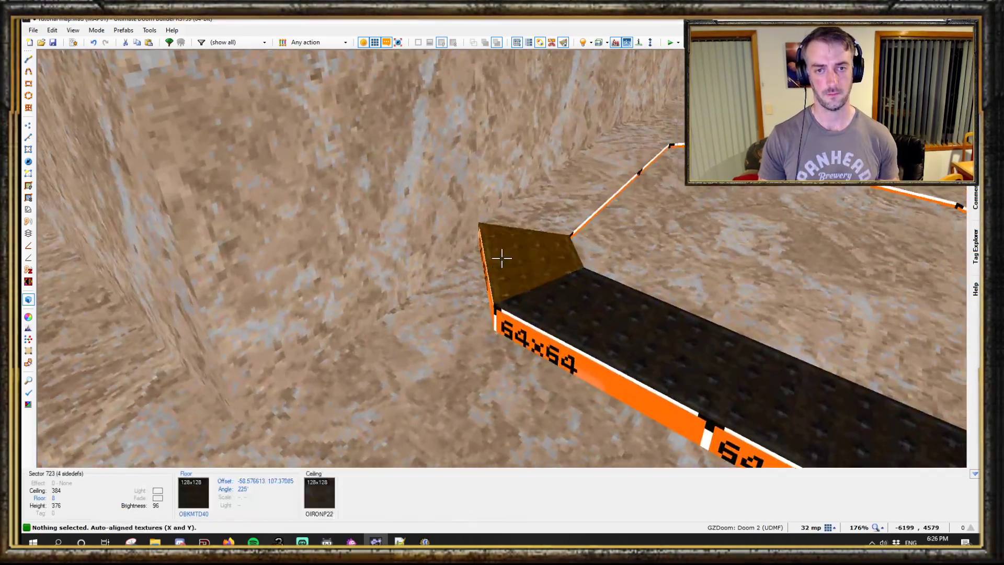
key("ctrl+v")
key("ctrl+a")
key("ctrl+v")
key("ctrl+z")
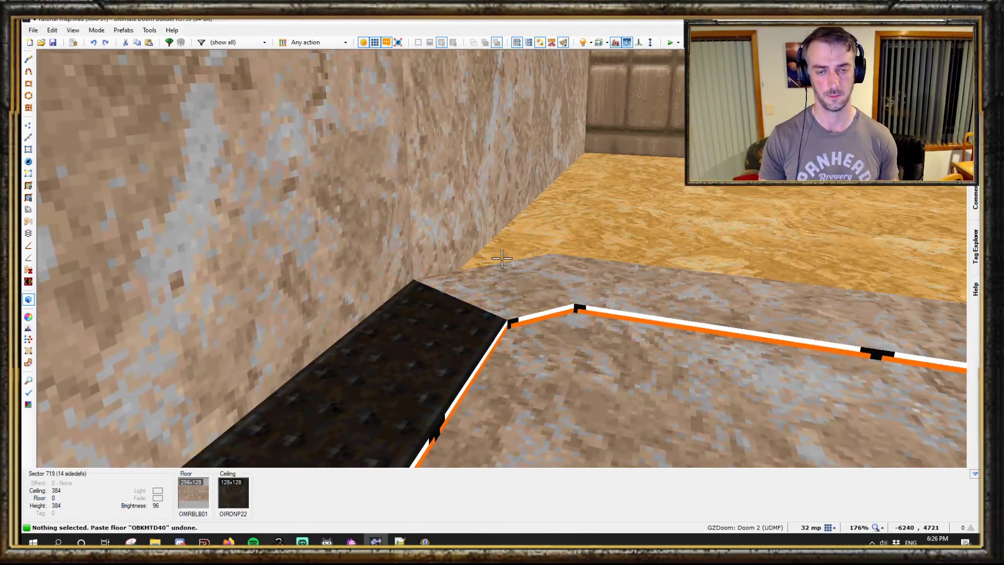
key("ctrl+v")
key("ctrl+a")
key("ctrl+v")
key("ctrl+a")
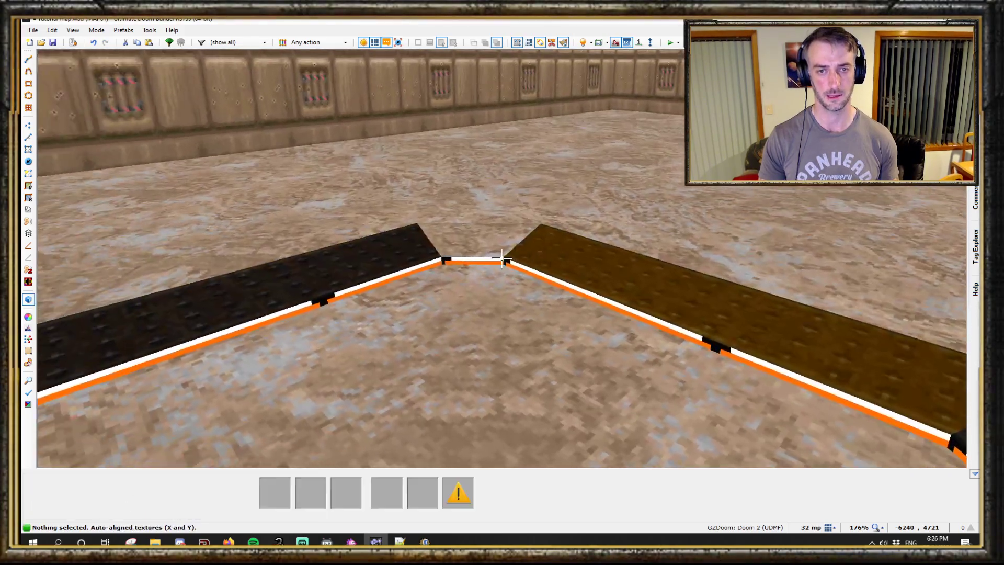
key("ctrl+v")
key("ctrl+a")
Step: Apply the OBKMTD40 texture to the inner and outer edges of the platform's border and auto-align the outer edge
left_click(502, 258, "shift")
key("ctrl+v")
key("c")
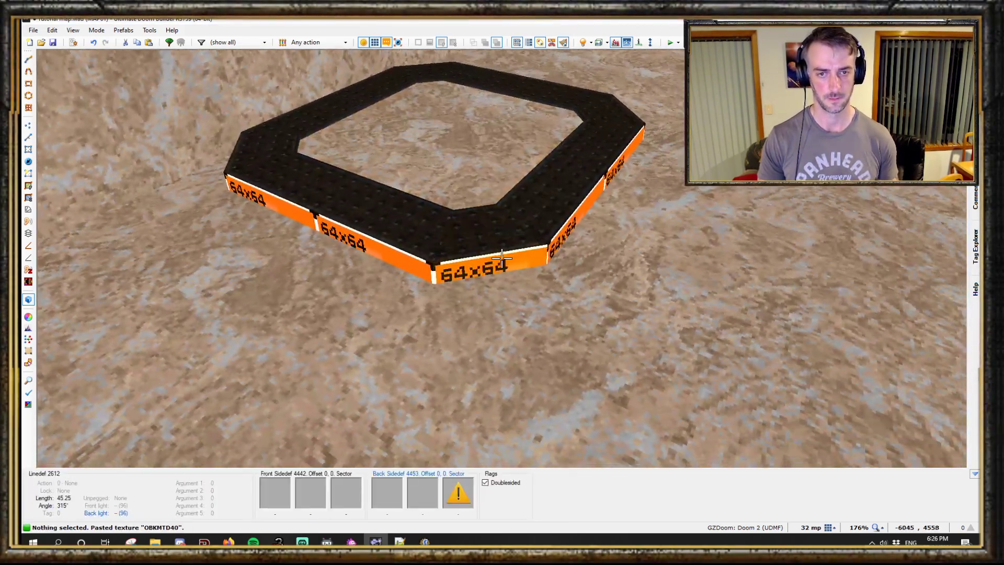
left_click(502, 258, "shift")
key("ctrl+v")
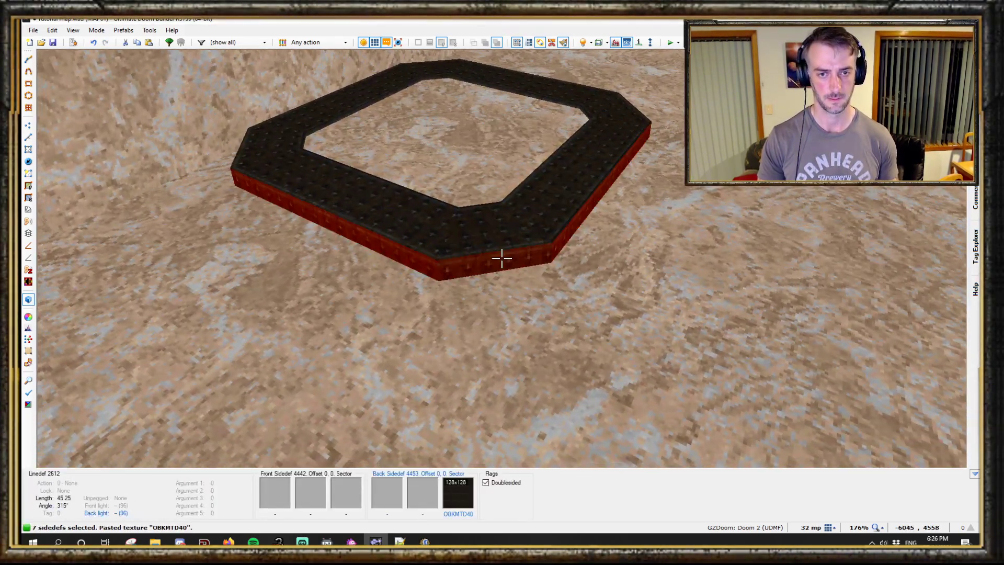
key("a")
key("c")
Step: Filter the flats by "MT" and apply OBKMTA03 to the platform's centre floor
left_click(502, 258)
left_click(125, 513)
type("MT")
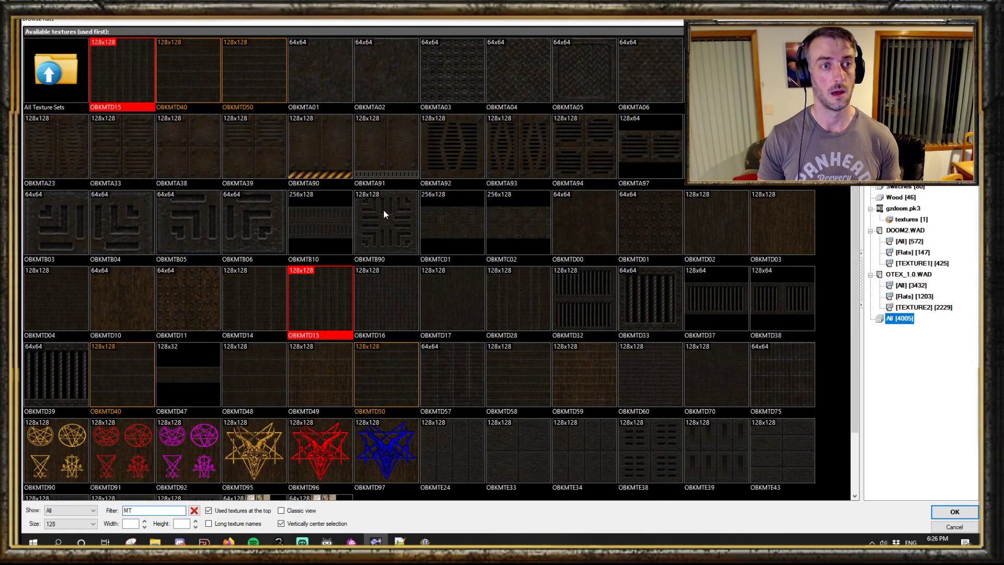
double_click(425, 90)
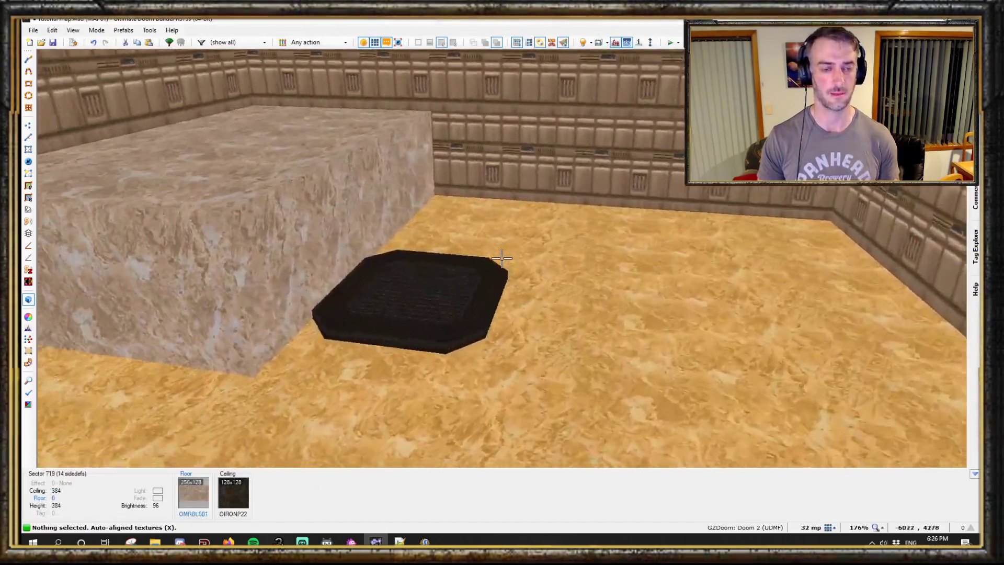
key("a")
key("s")
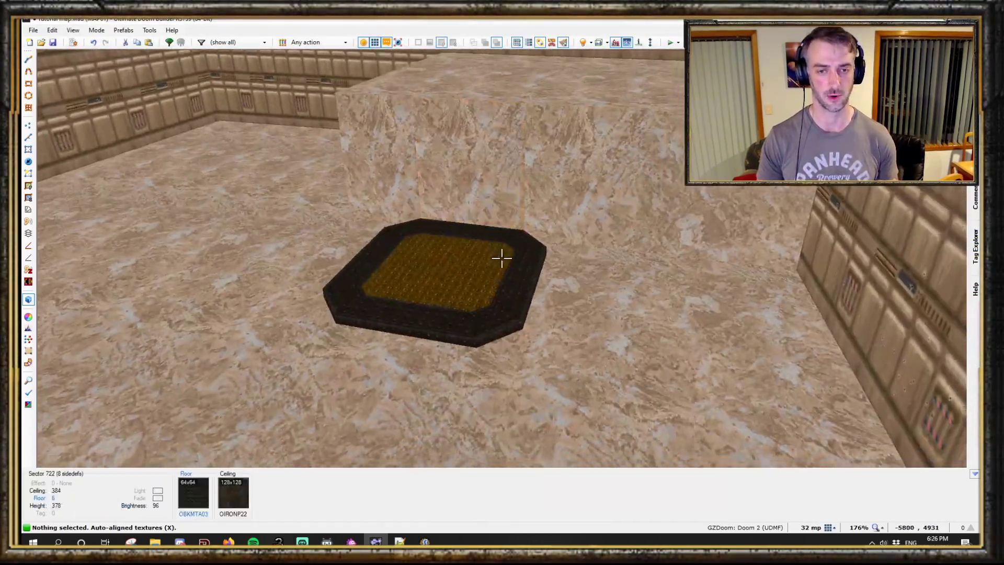
key("w")
key("s")
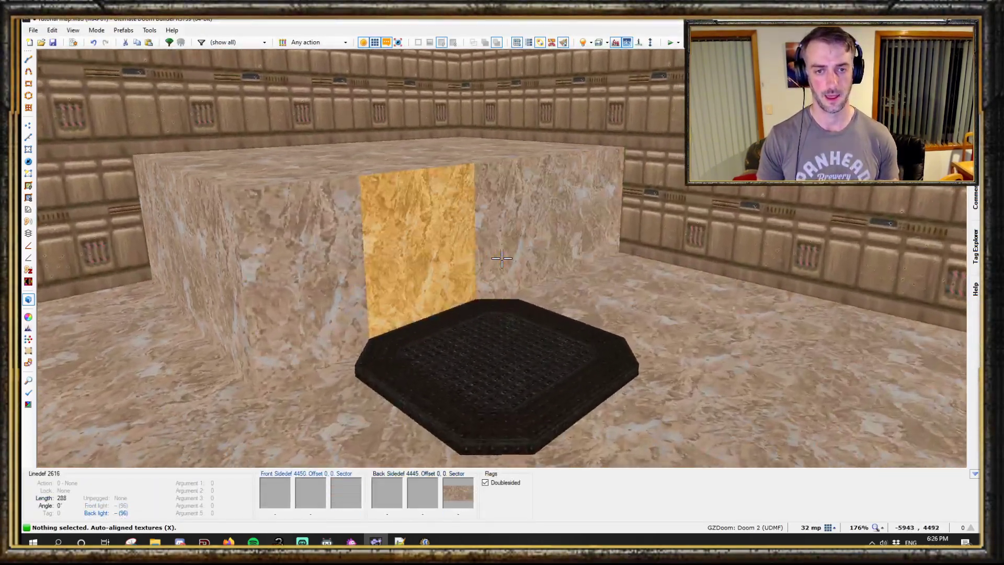
Step: Leave the 3D view and inspect the platform's border section against the ledge in the 2D map
key("q")
scroll(459, 231, "up", 3)
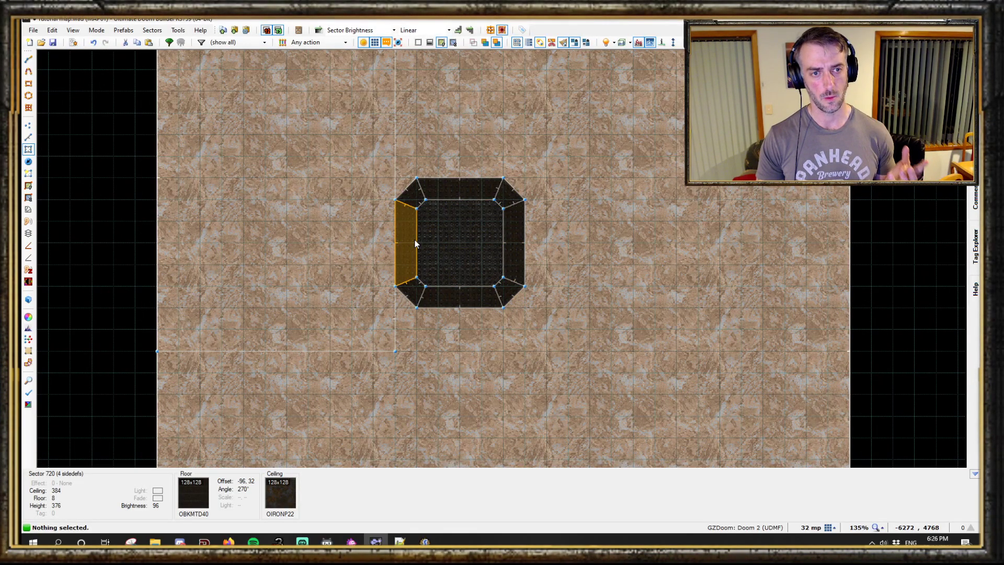
scroll(415, 243, "up", 2)
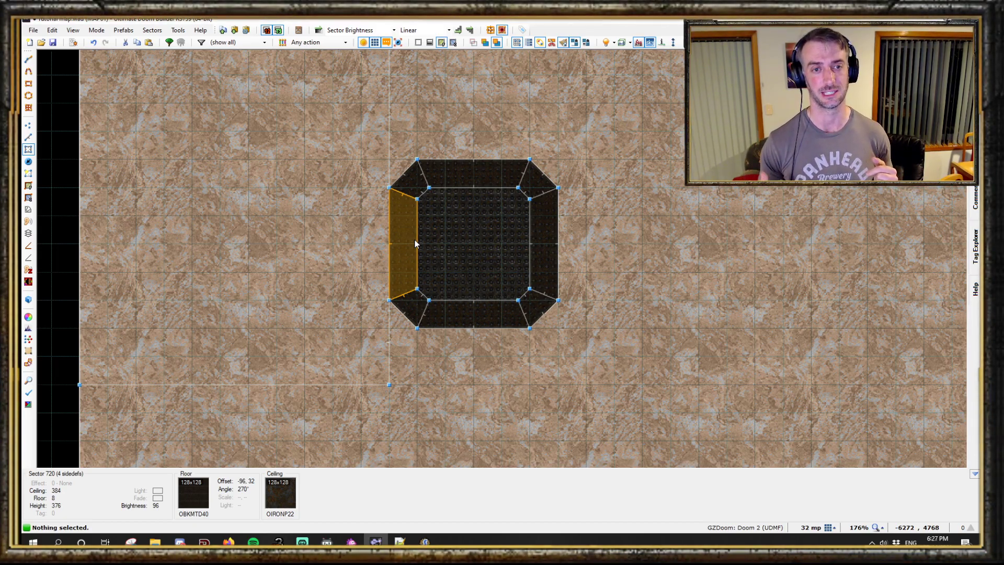
scroll(415, 244, "down", 1)
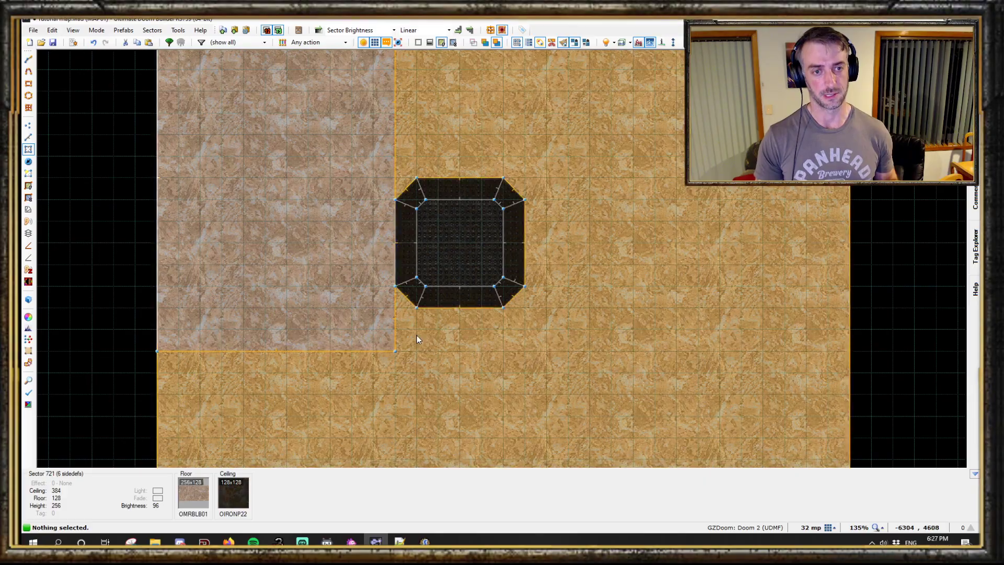
key("w")
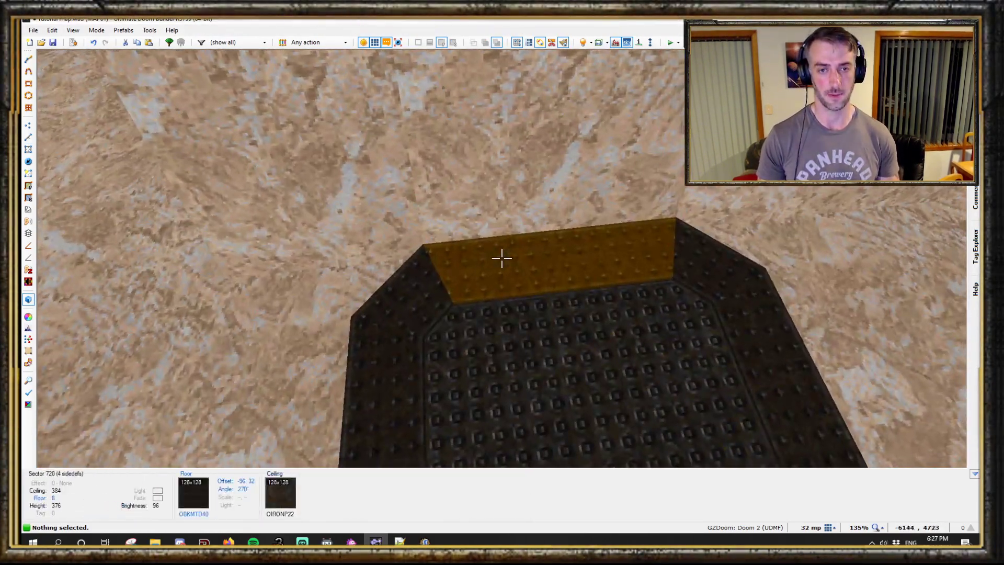
key("w")
scroll(435, 231, "up", 2)
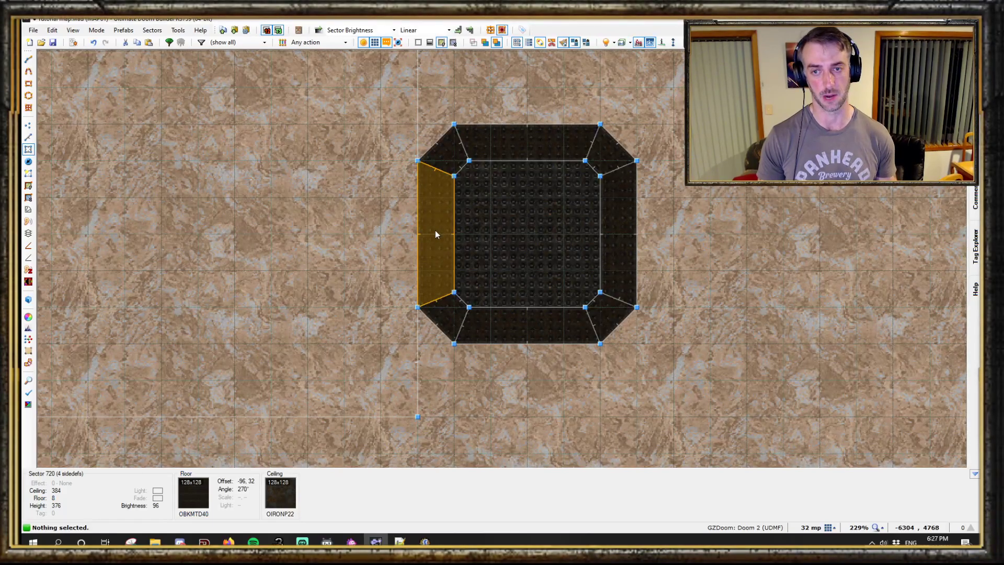
Step: Turn off full brightness and assign an unused sector tag to the platform's border section against the ledge
key("b")
scroll(436, 231, "down", 1)
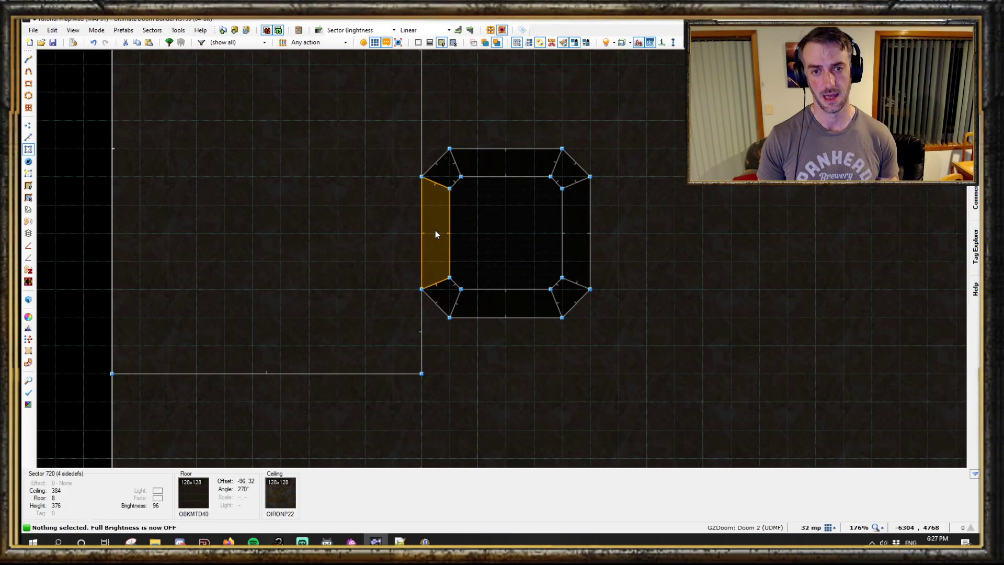
scroll(436, 234, "up", 1)
left_click(436, 235)
right_click(435, 235)
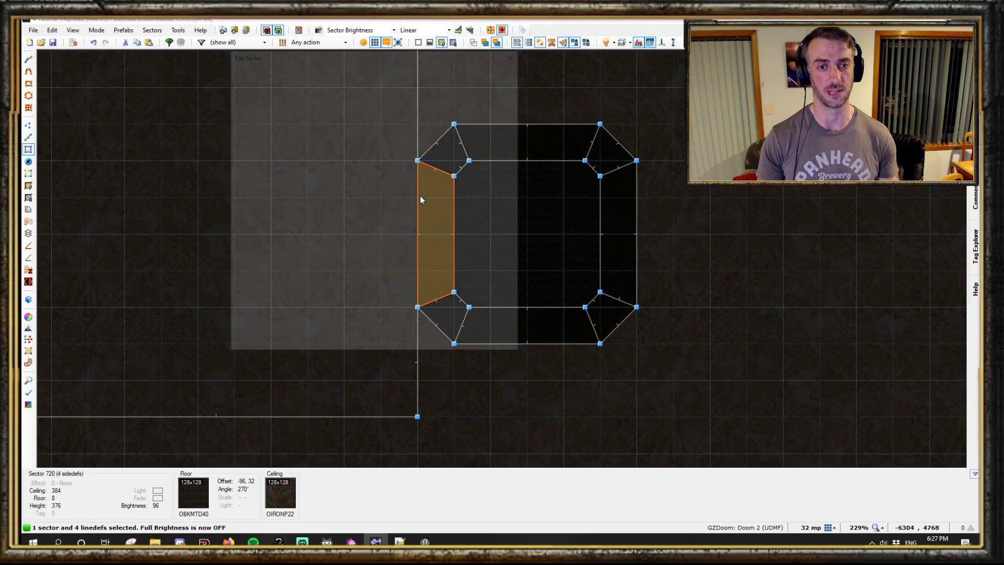
left_click(481, 315)
left_click(431, 350)
Step: Insert a thing at the platform's centre, filter the thing types by "actor" and make it Actor enters sector
key("t")
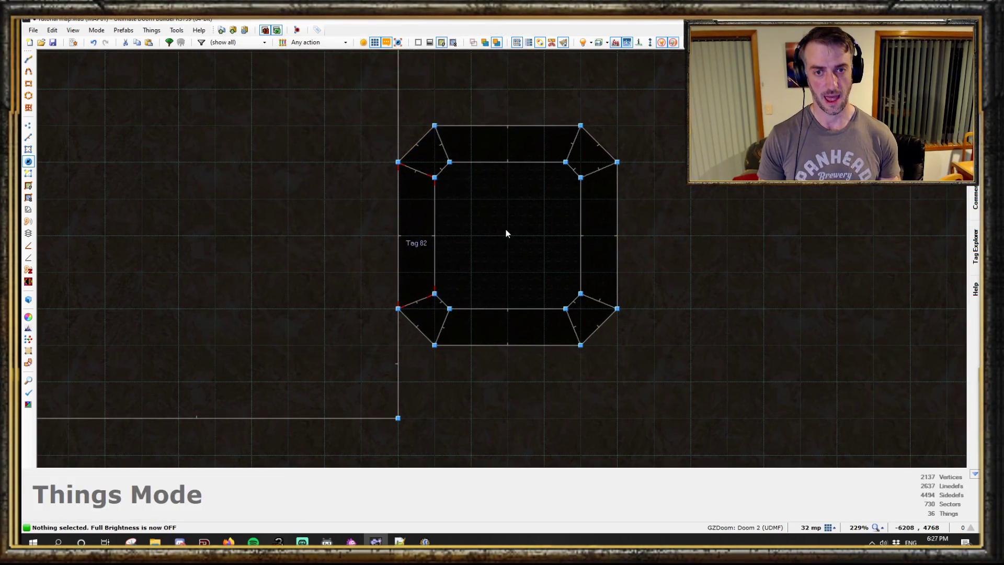
middle_click_drag(528, 226, 406, 266)
right_click(400, 267)
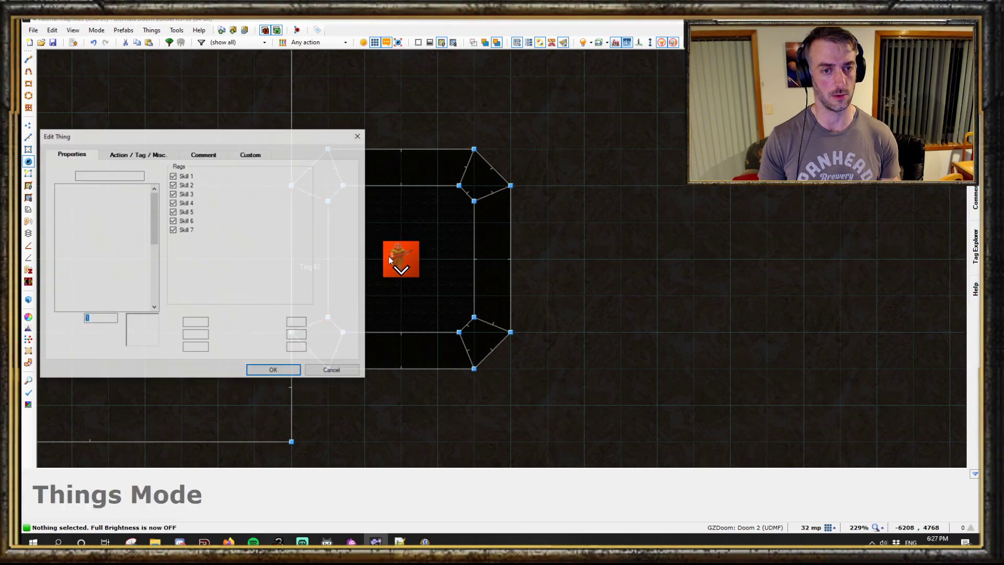
type("actor")
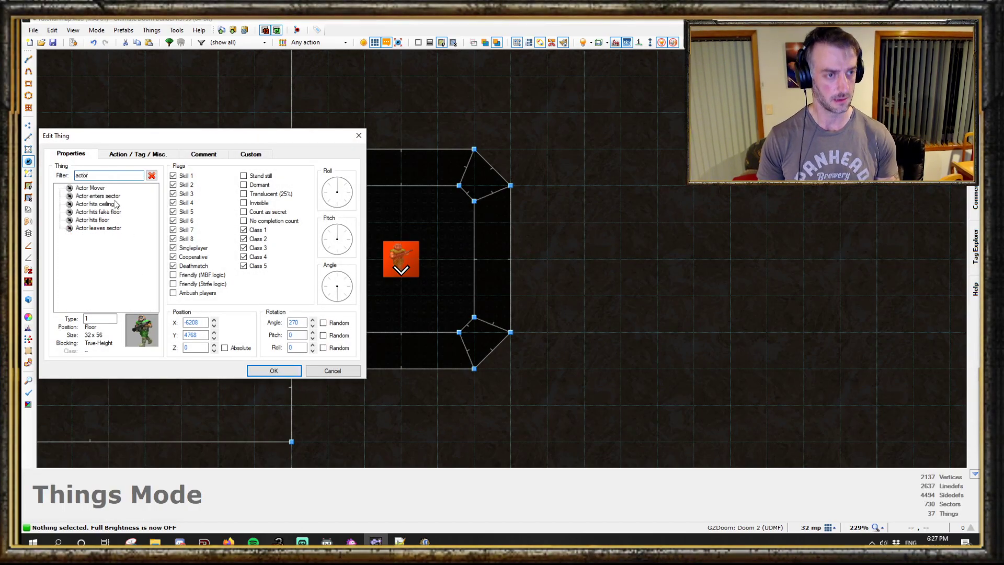
left_click(104, 197)
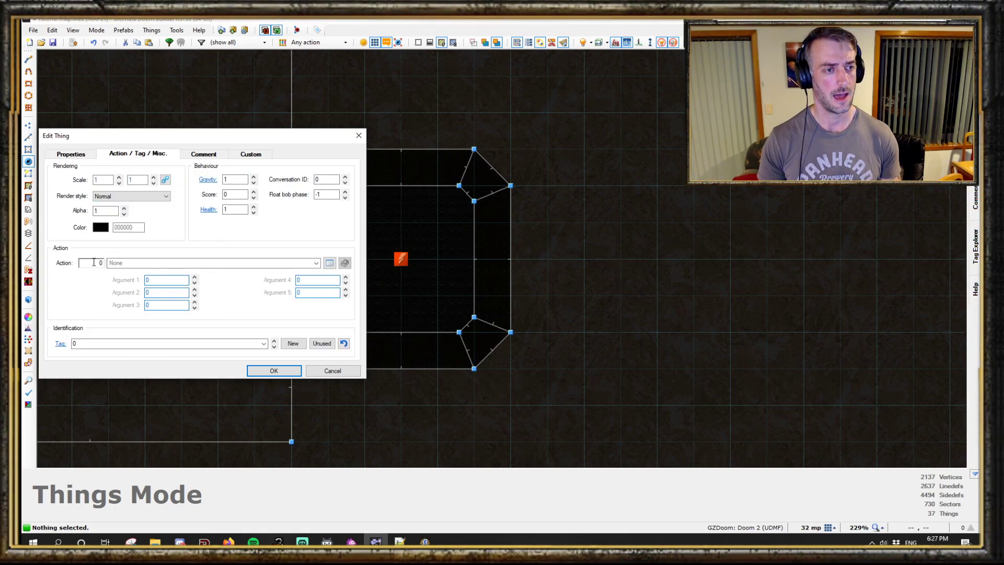
left_click(70, 154)
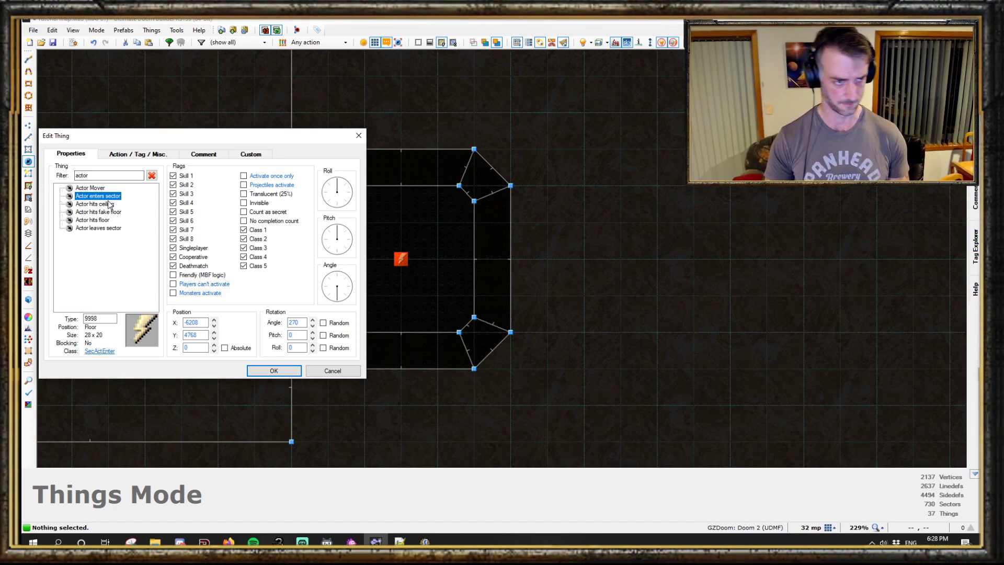
key("Return")
Step: Change the central thing's type to Actor hits floor and give it action 64, Platform Raise Wait Lower
right_click(400, 260)
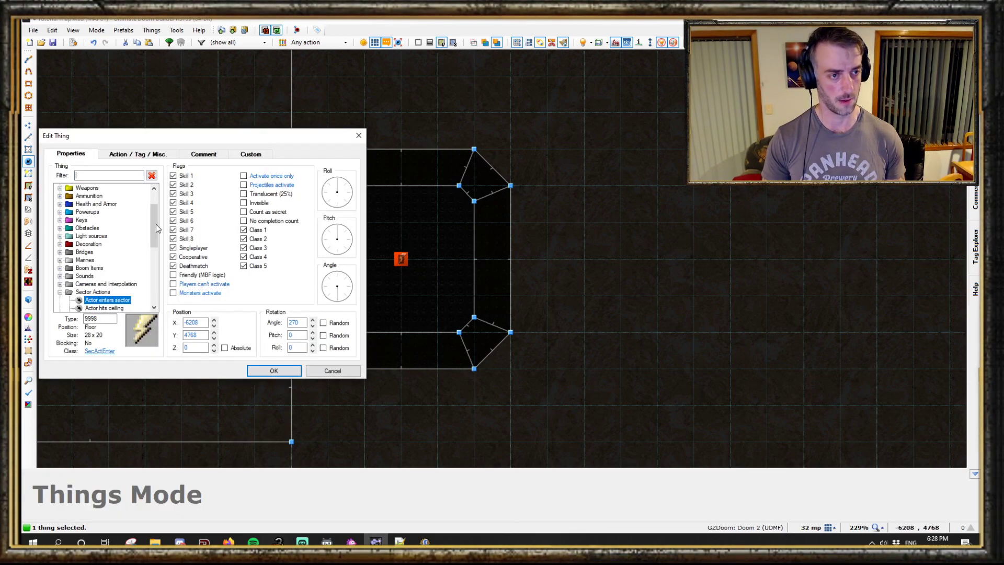
left_click(274, 370)
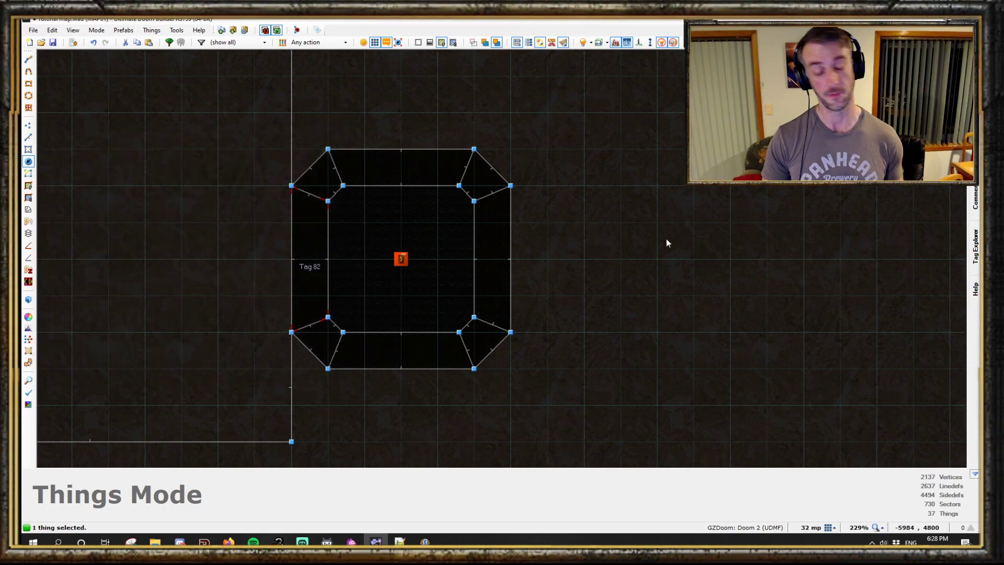
right_click(400, 261)
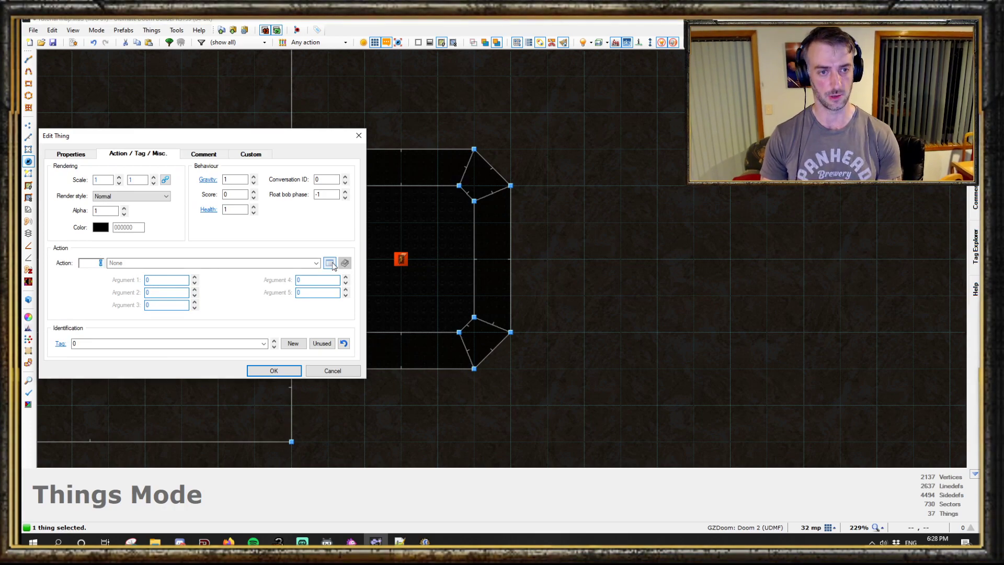
left_click(340, 263)
type("plat")
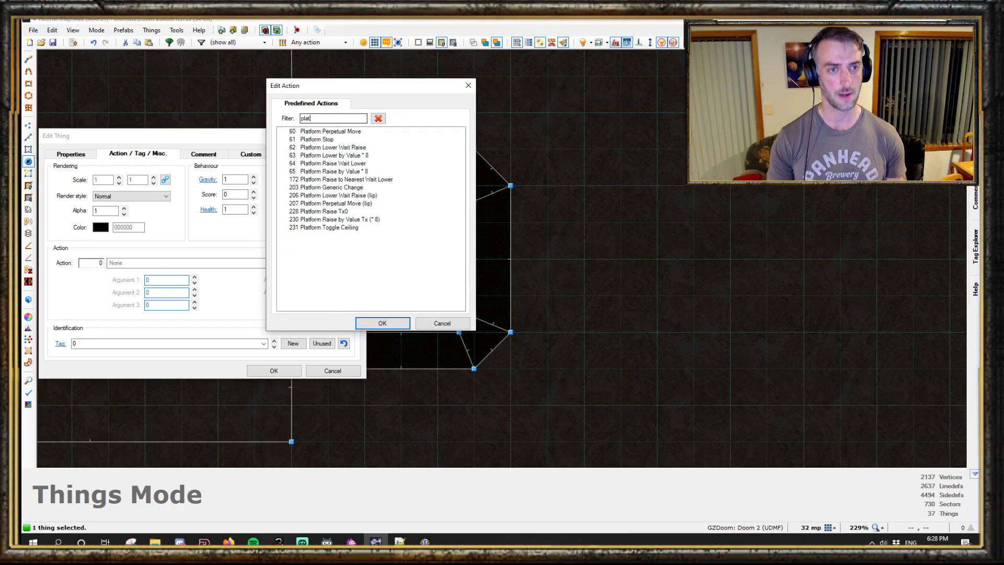
left_click(361, 163)
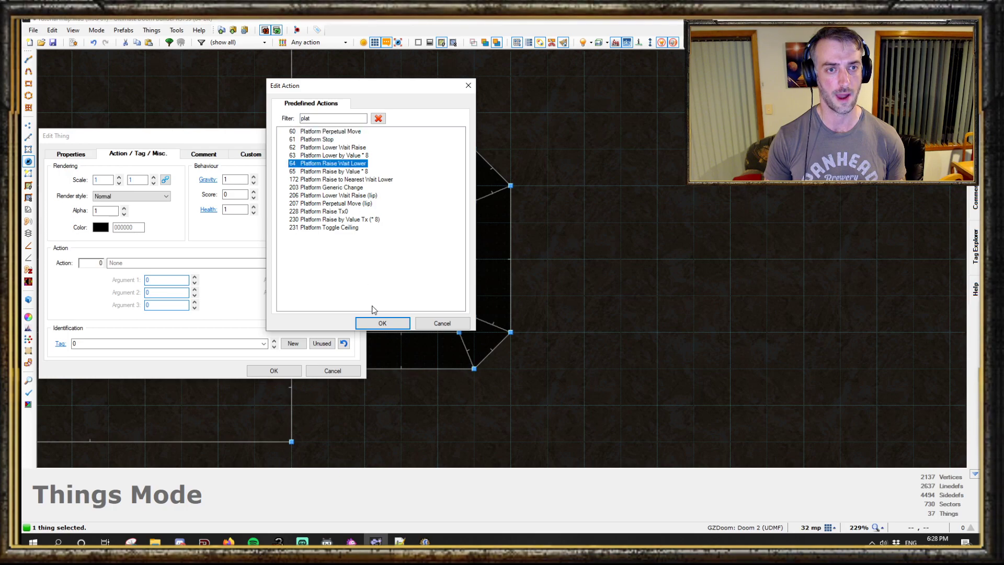
left_click(384, 324)
Step: Set the action's sector tag to 82 and its movement speed to 32
left_click_drag(313, 137, 725, 106)
type("82")
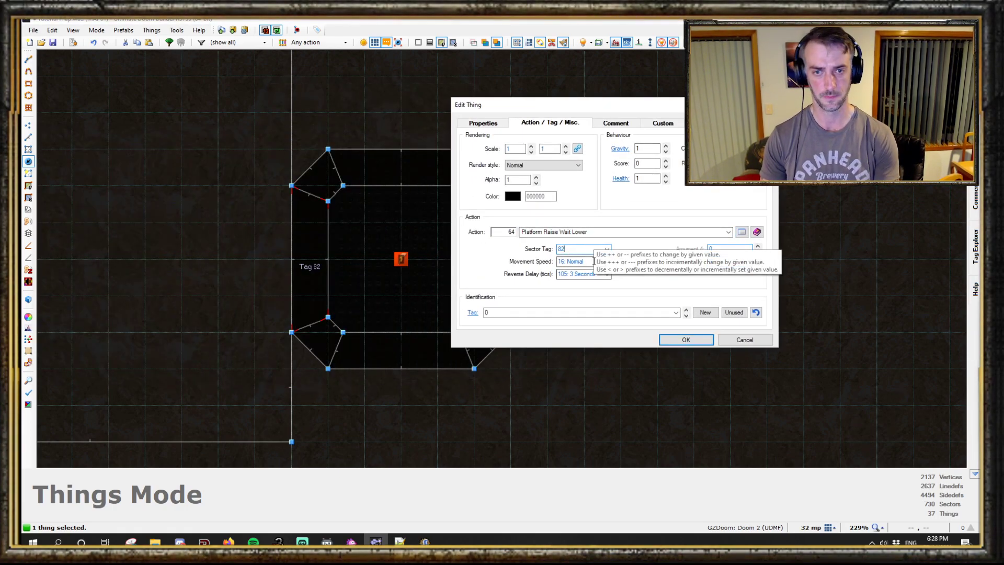
key("Tab")
type("32")
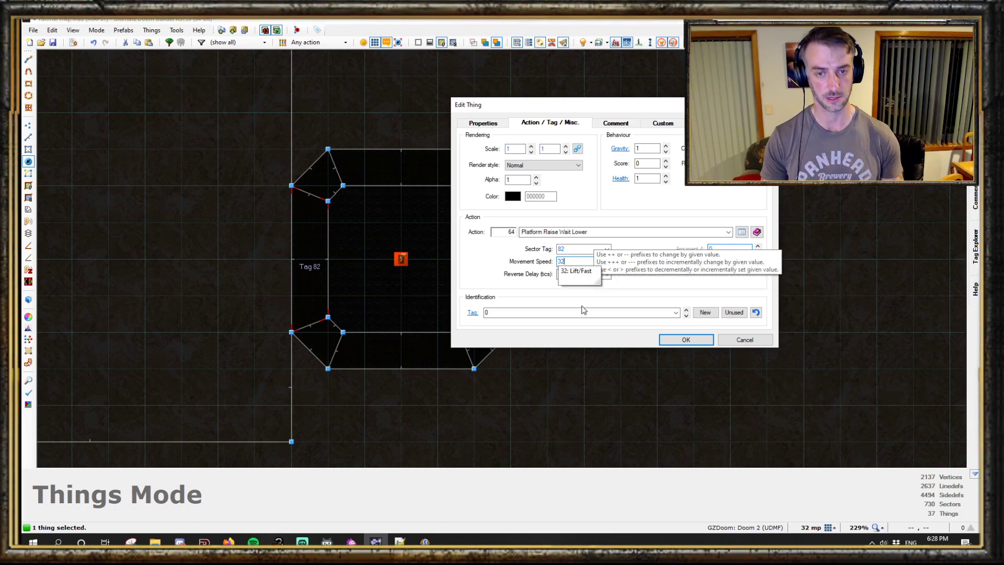
left_click(675, 340)
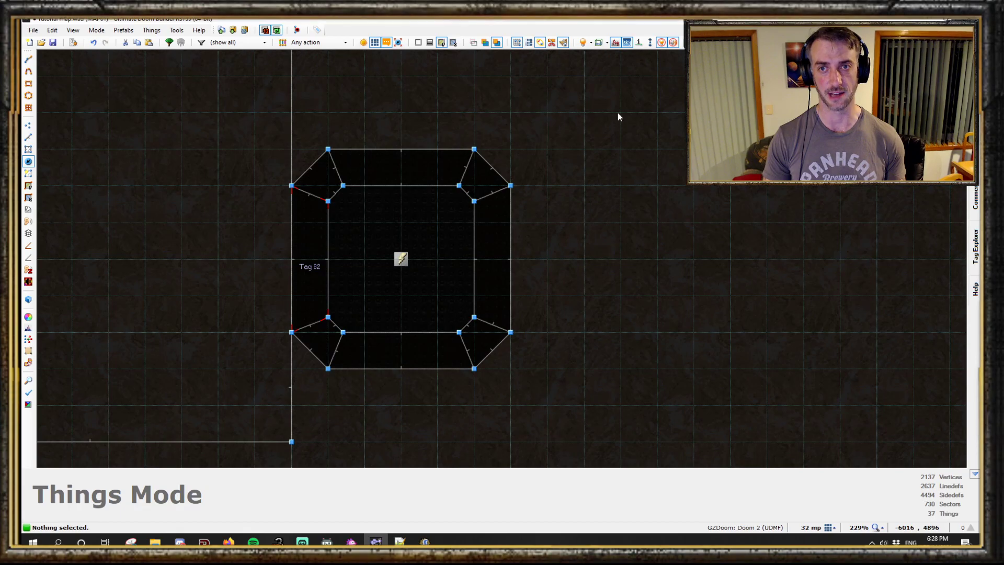
Step: Enable event lines and trace which thing and control sector are linked to the border section tagged 82
left_click(638, 45)
scroll(394, 267, "up", 6)
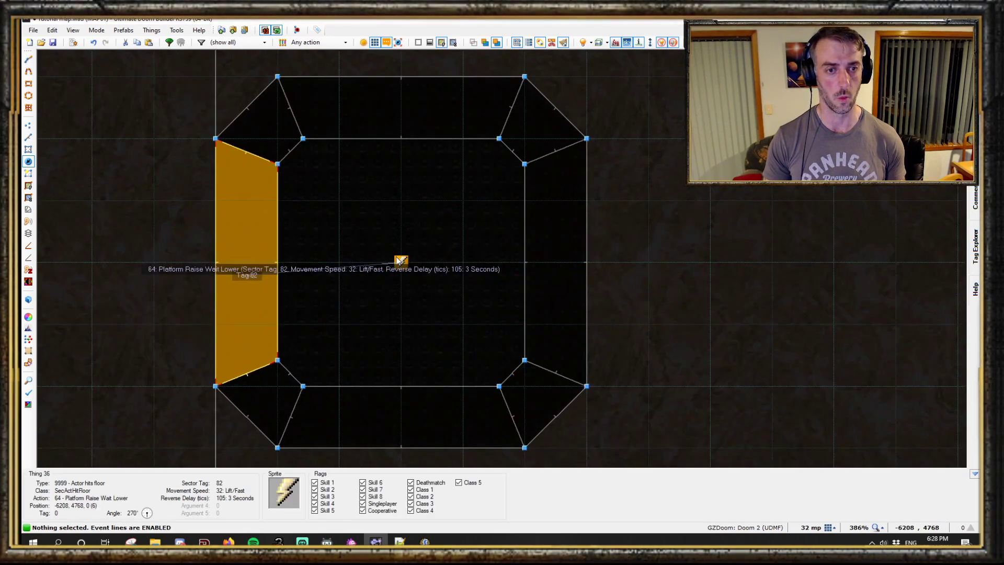
key("s")
scroll(146, 330, "down", 2)
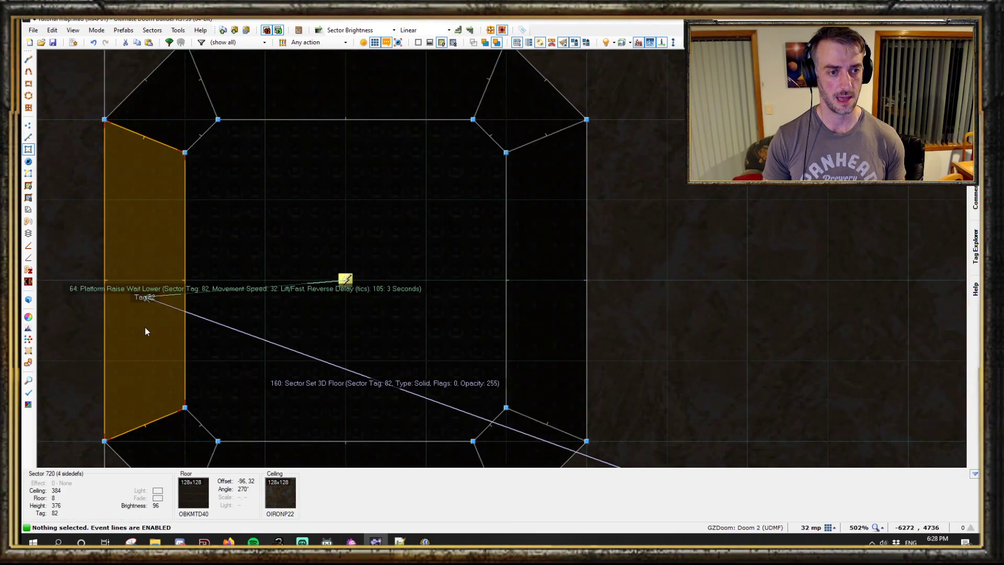
scroll(145, 331, "down", 14)
scroll(202, 186, "down", 6)
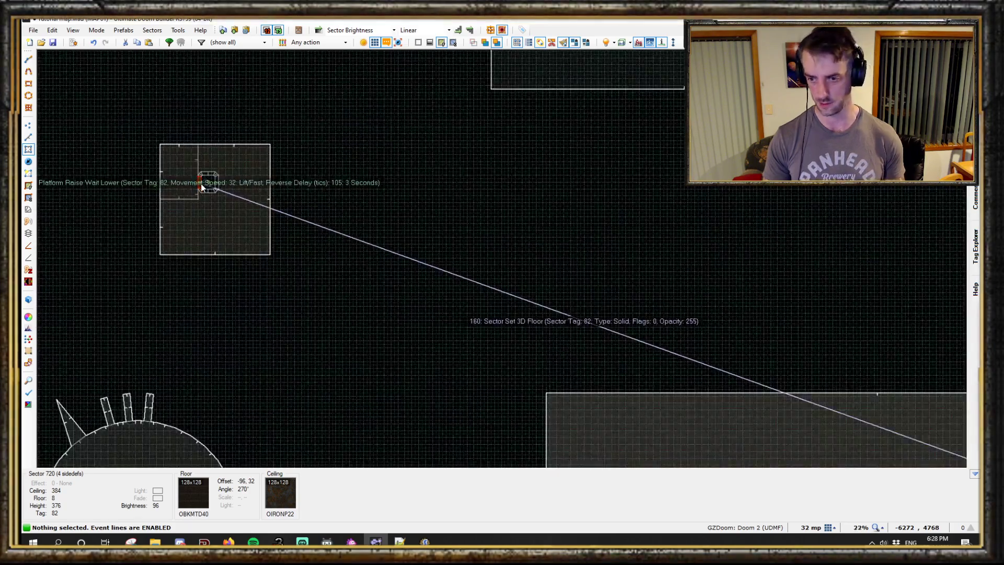
scroll(202, 187, "up", 13)
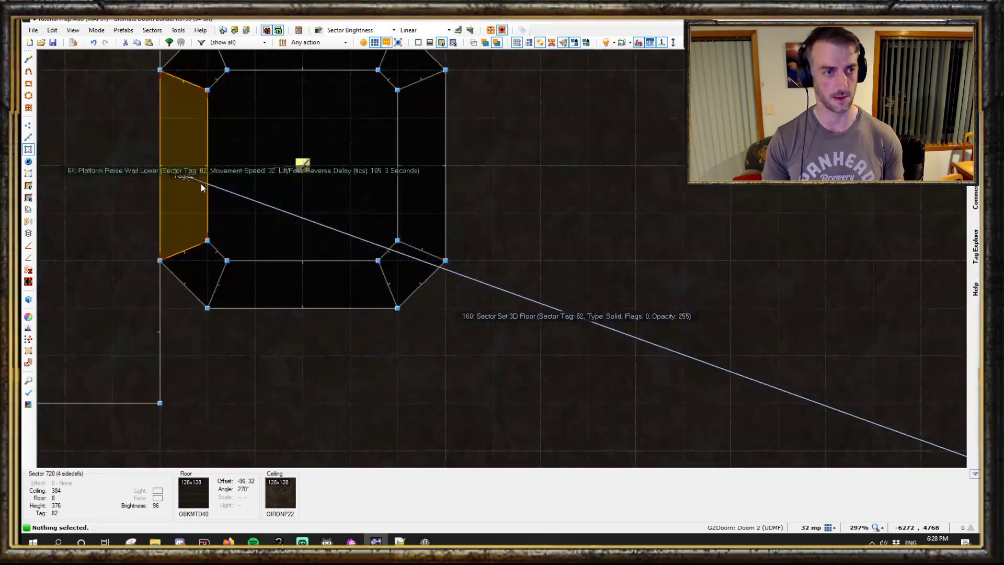
Step: In 3D Floor mode, uncheck the tagged border section so that it is removed from the 3D floor
key("3")
right_click(190, 183)
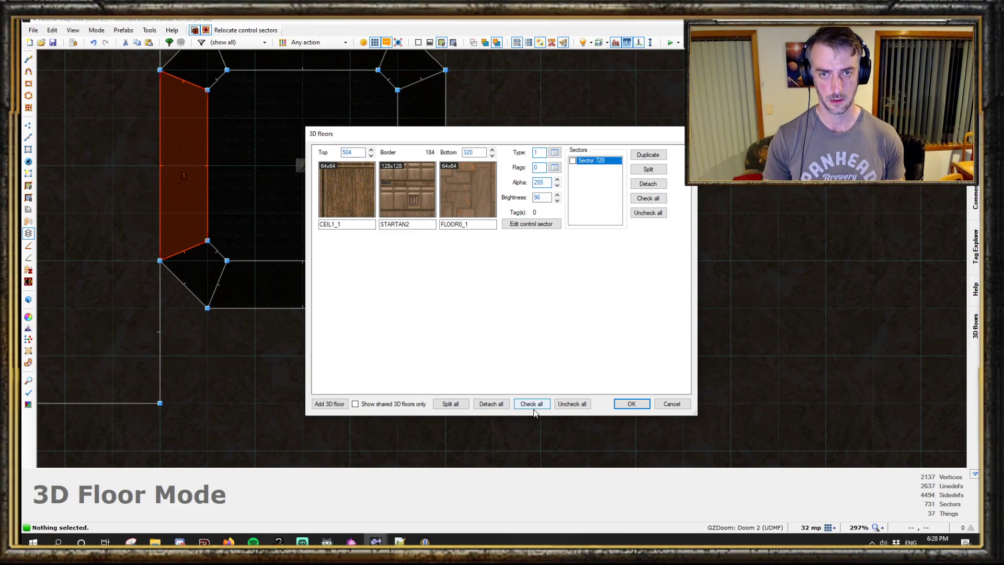
left_click(632, 404)
scroll(310, 304, "down", 3)
scroll(315, 319, "up", 1)
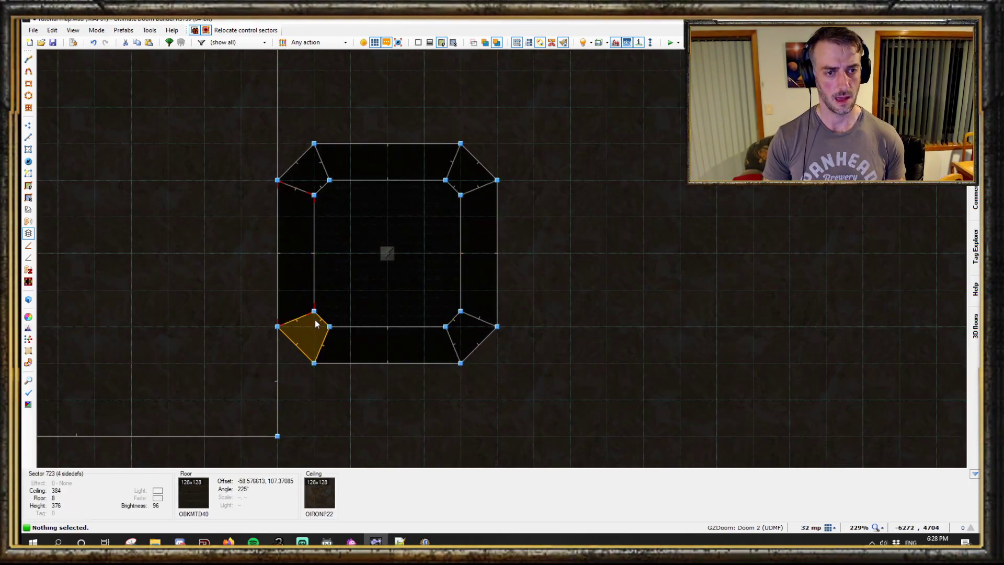
Step: Move the 3D floor control sector area up off its existing sectors and relocate the control sectors
scroll(560, 366, "down", 15)
scroll(333, 194, "down", 3)
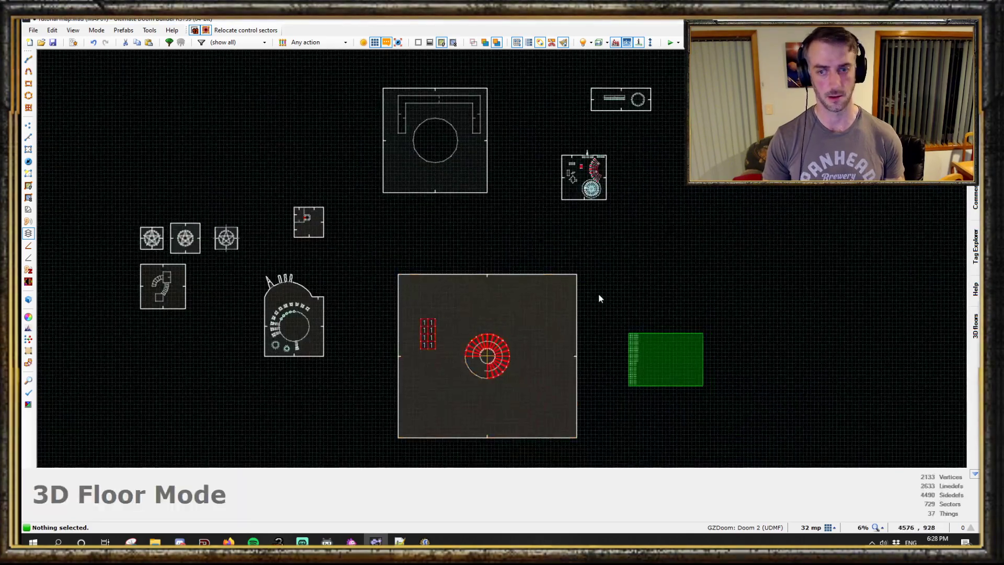
scroll(702, 380, "up", 3)
middle_click_drag(701, 380, 611, 269)
left_click_drag(564, 241, 562, 127)
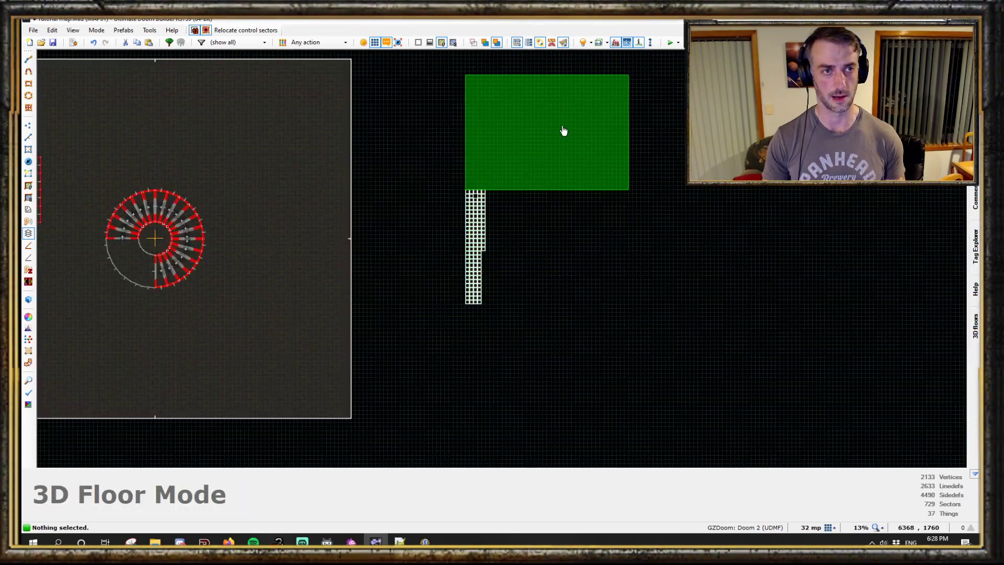
left_click(268, 29)
Step: Select the leftover control sectors outside the moved control sector area and delete them in Sectors mode
scroll(405, 163, "up", 2)
key("s")
left_click_drag(497, 221, 600, 451)
key("Delete")
Step: Go back to the platform and check the action settings of the thing at its centre
scroll(594, 419, "down", 3)
middle_click_drag(405, 222, 263, 317)
scroll(467, 209, "up", 1)
middle_click_drag(192, 402, 495, 260)
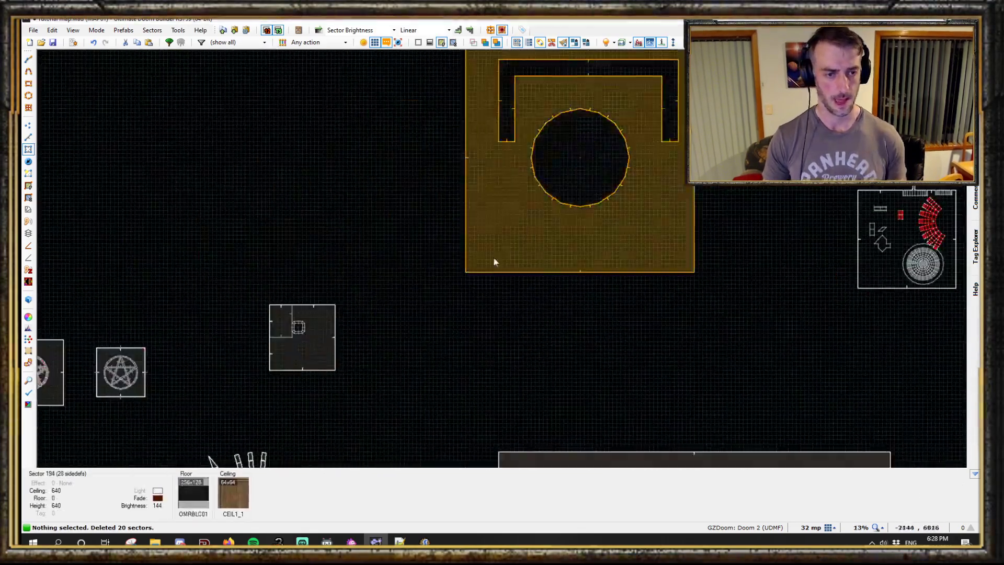
scroll(277, 339, "up", 5)
scroll(328, 324, "up", 5)
scroll(405, 235, "up", 2)
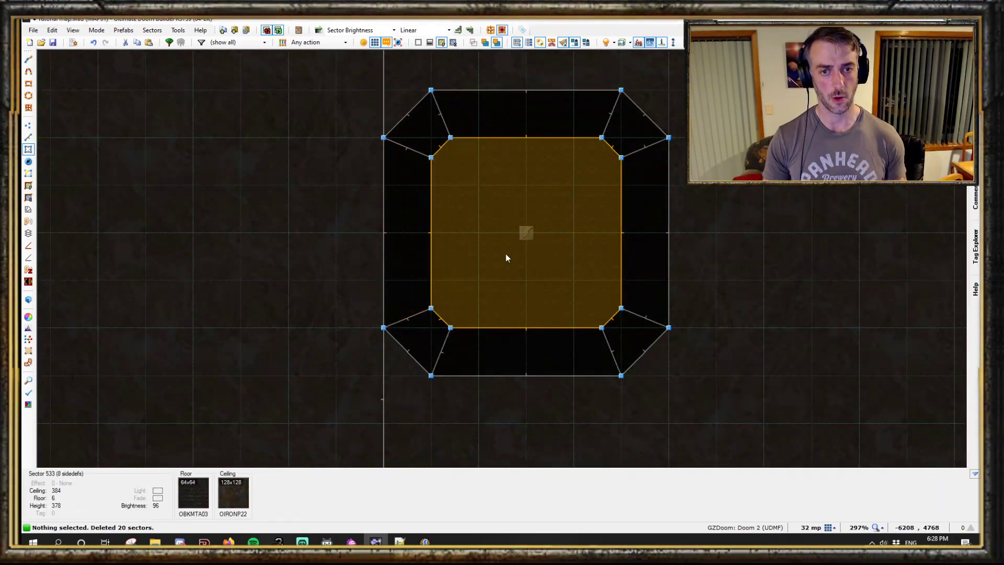
scroll(506, 253, "down", 1)
scroll(465, 243, "up", 1)
key("t")
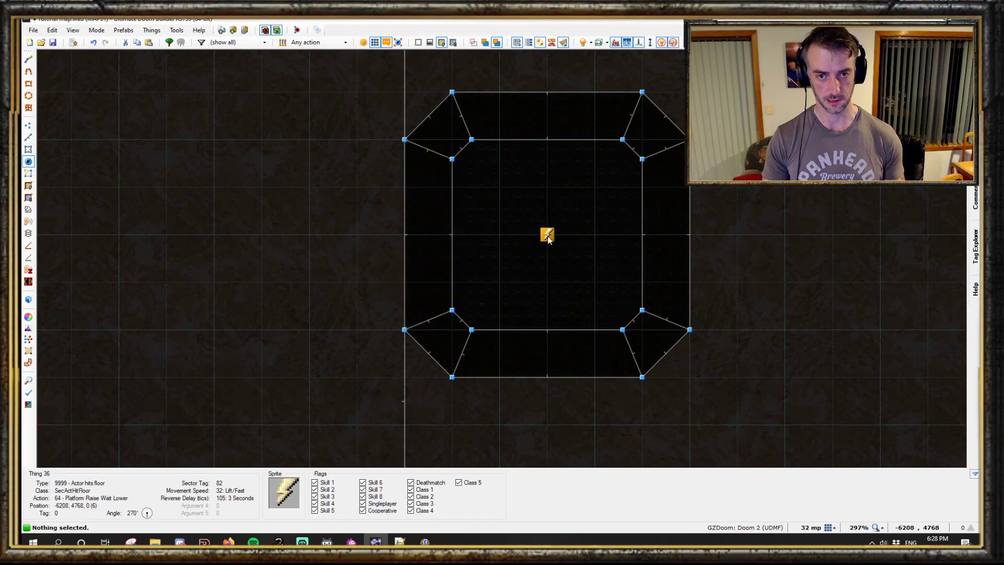
key("s")
key("t")
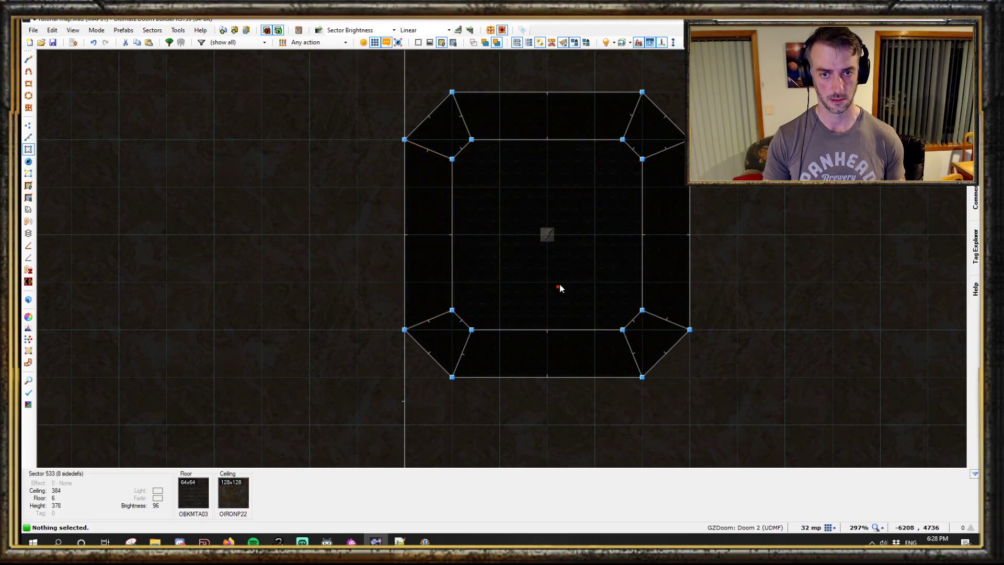
Step: Set the tag of the platform's border section against the ledge to 82 and return to Things mode
key("s")
left_click(421, 244)
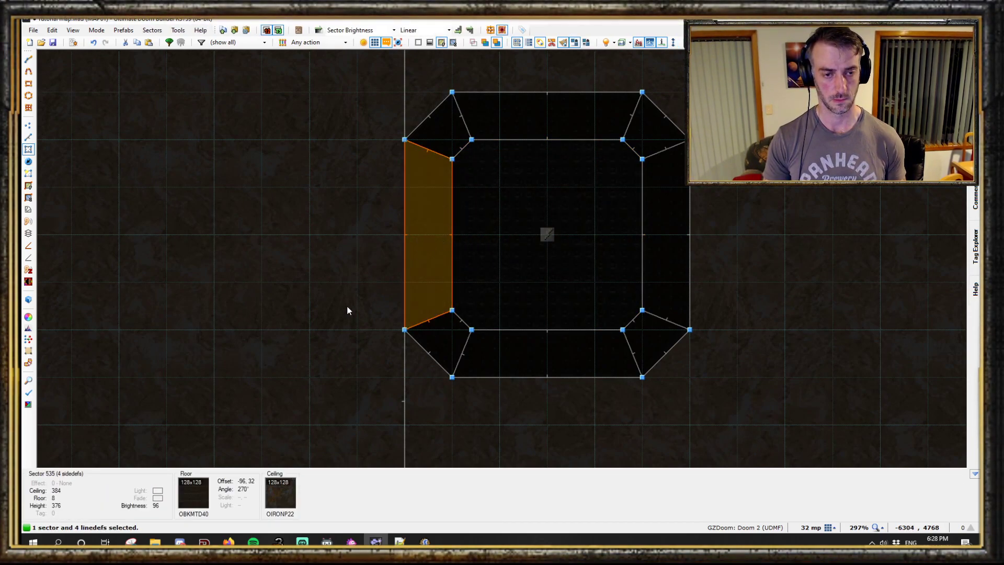
right_click(361, 305)
type("82")
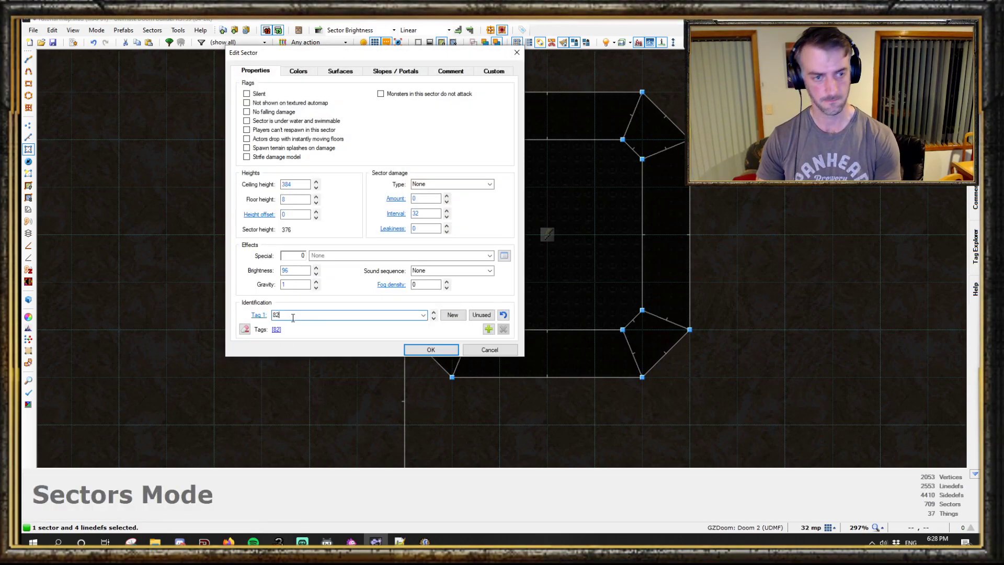
key("Return")
scroll(424, 250, "down", 2)
scroll(435, 245, "up", 2)
key("t")
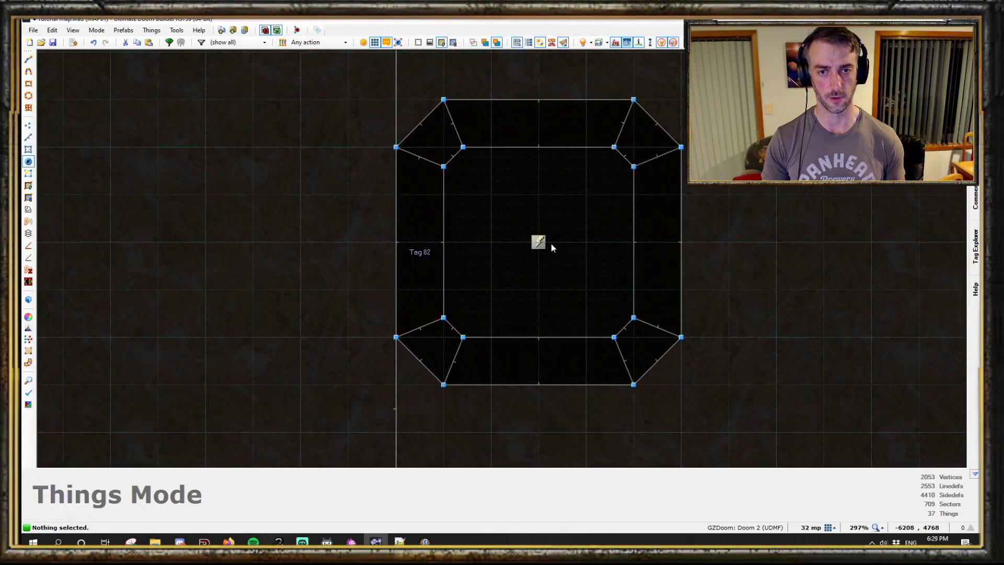
Step: Test the map in the game from the platform, walk around the ledge and quit back to the editor
scroll(551, 245, "down", 3)
scroll(648, 255, "up", 1)
key("F9")
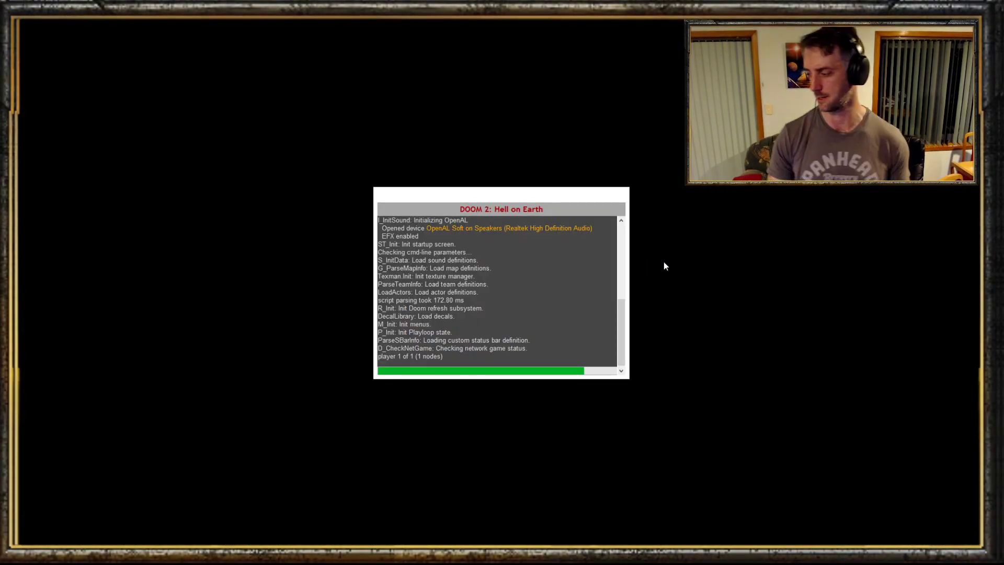
key("w")
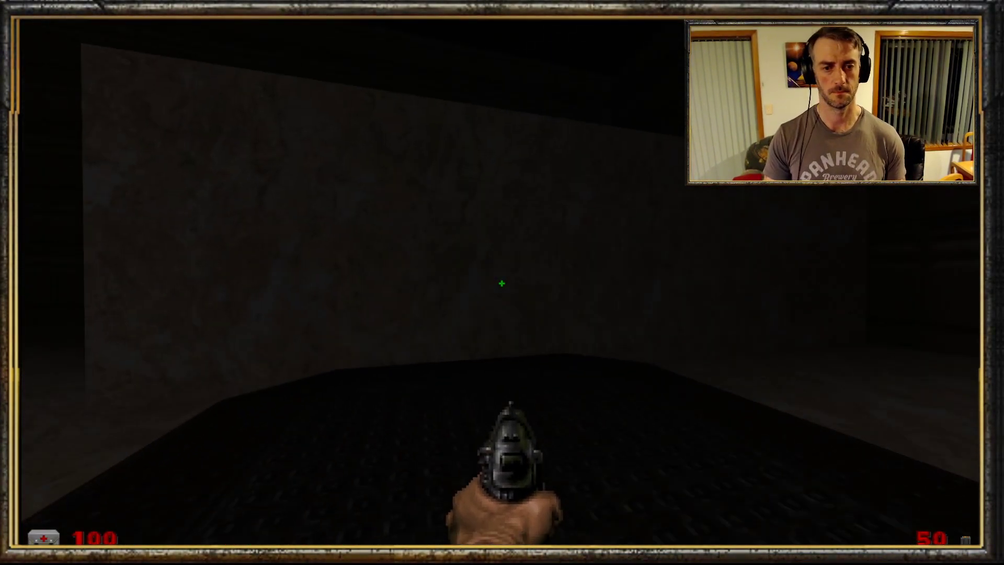
key("e")
key("w")
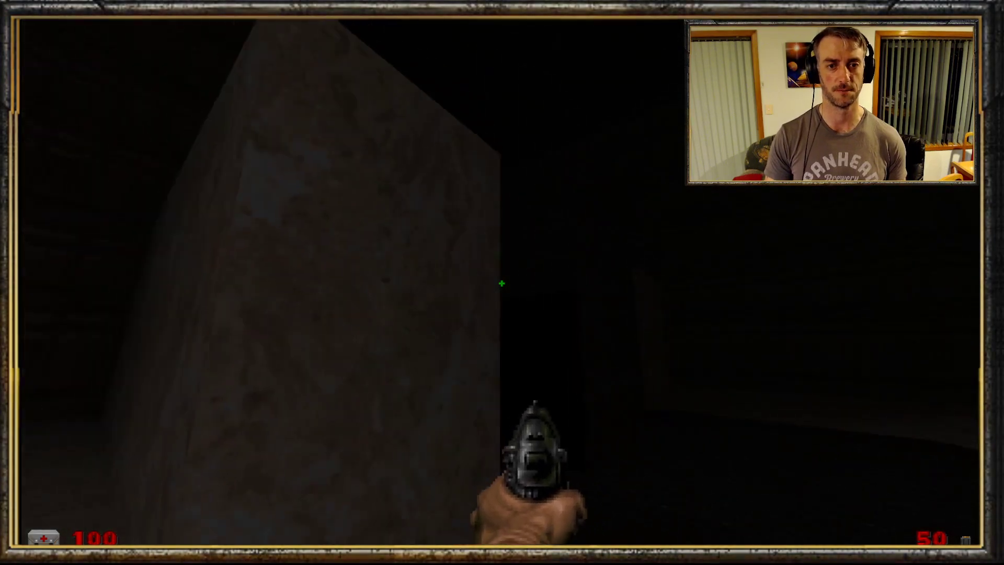
key("Escape")
key("Up")
key("Up")
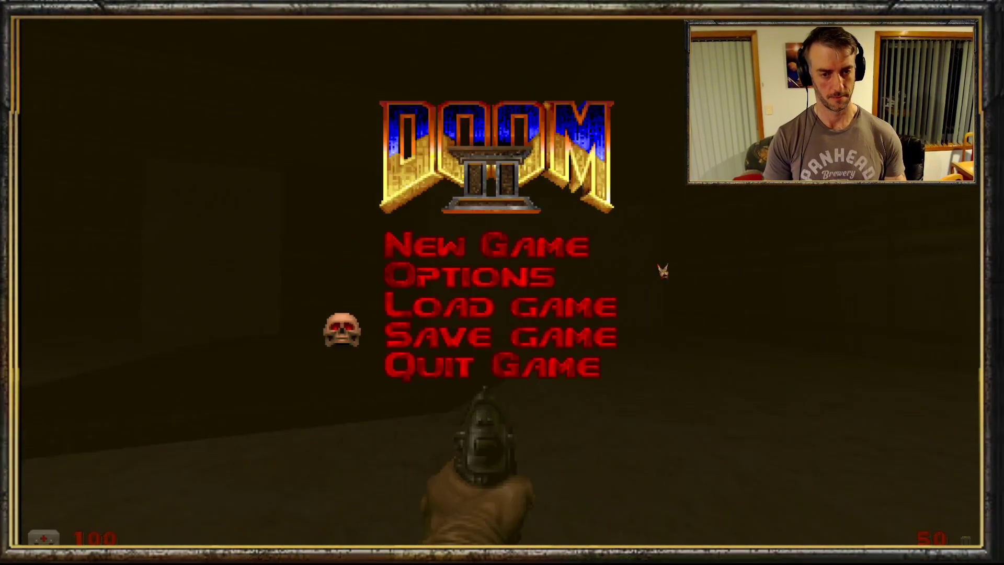
key("Down")
key("Return")
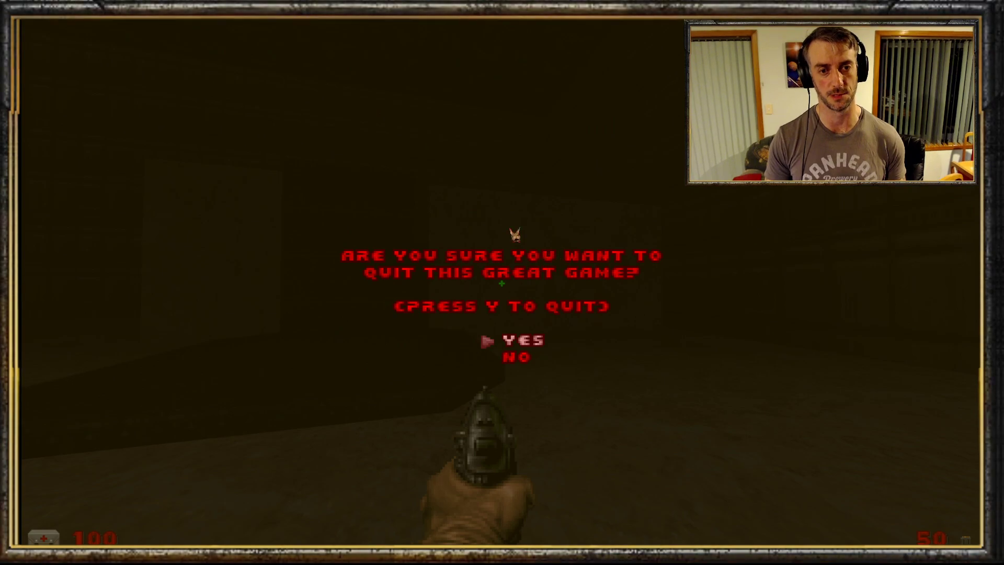
key("y")
Step: Set the tag of the platform's centre sector and its seven untagged border sections to 82
mouse_move(445, 179)
middle_mouse_down()
mouse_move(555, 173)
mouse_move(484, 310)
mouse_move(572, 296)
middle_mouse_up()
right_click(526, 269)
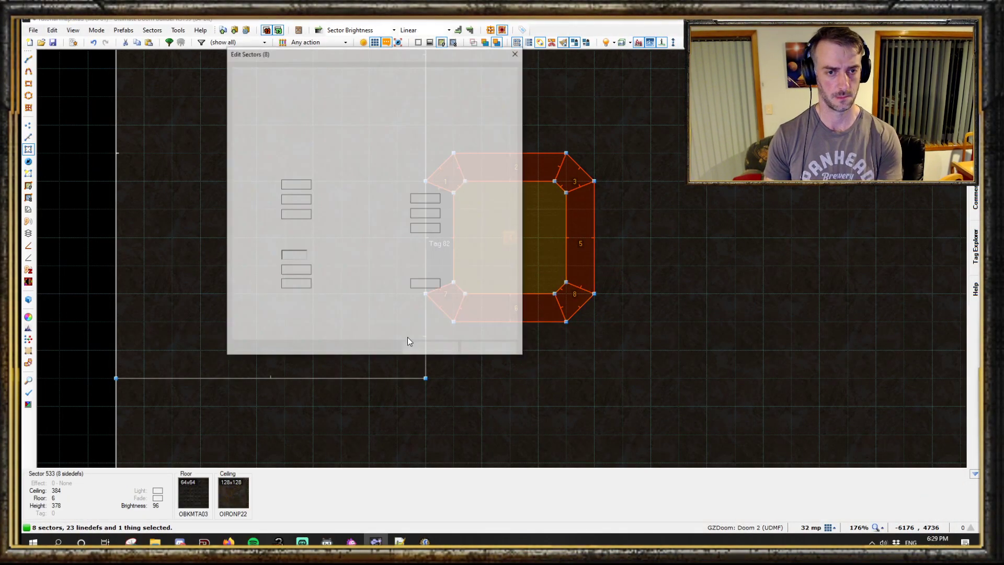
left_click(431, 350)
Step: Select all sectors of the room, including the ledge and platform, raise their brightness to 128 and clear the selection
scroll(434, 349, "down", 5)
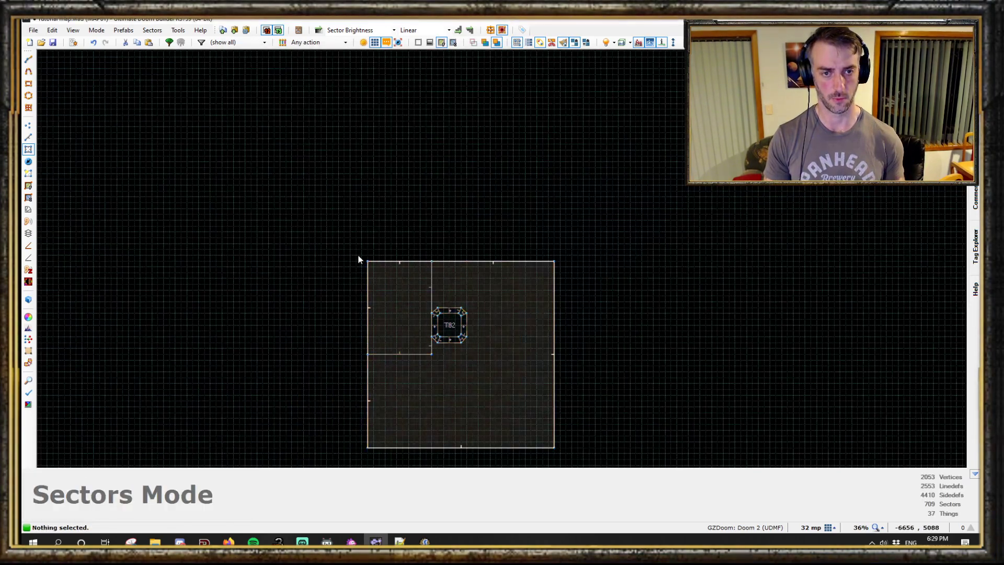
left_click(365, 262)
scroll(470, 381, "up", 4, "ctrl")
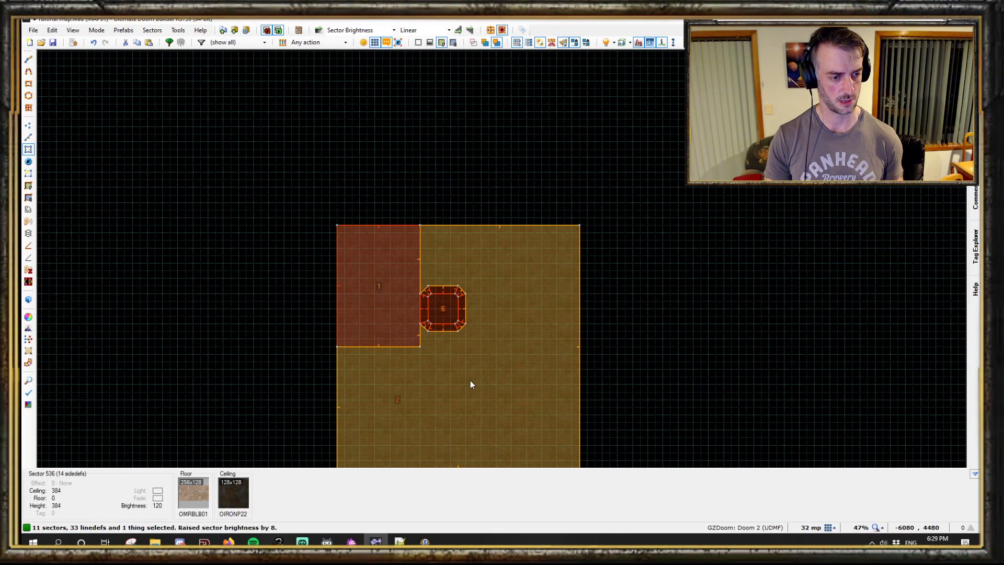
key("c")
scroll(480, 336, "up", 2)
Step: Run the brightened map in the game, try the platform lift beside the ledge and quit the test
key("F9")
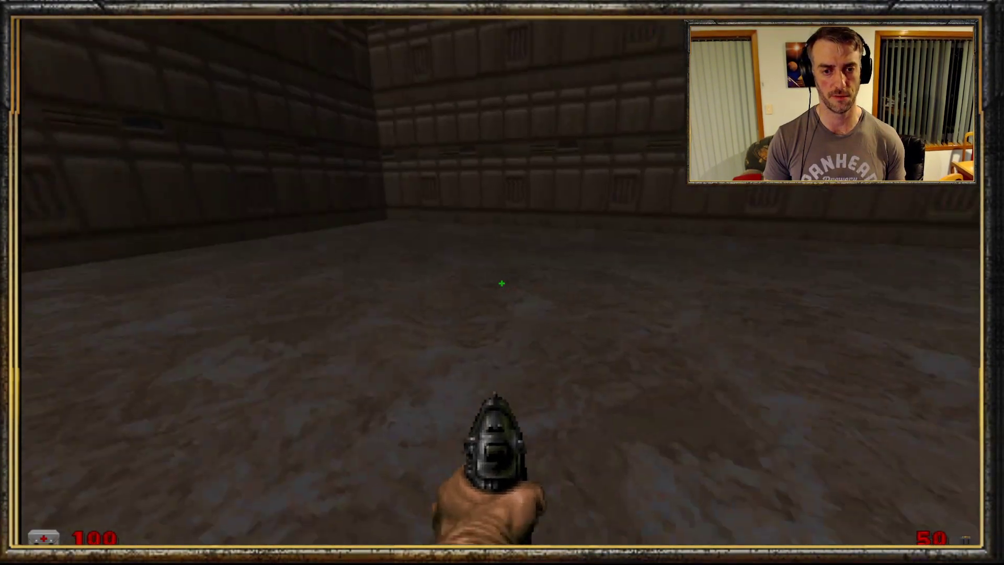
key("w")
key("w")
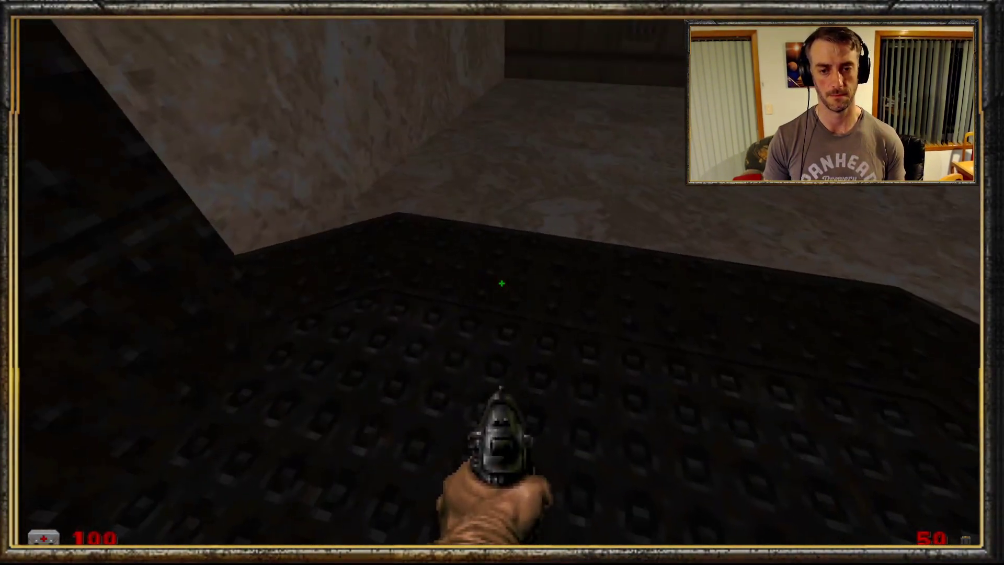
key("w")
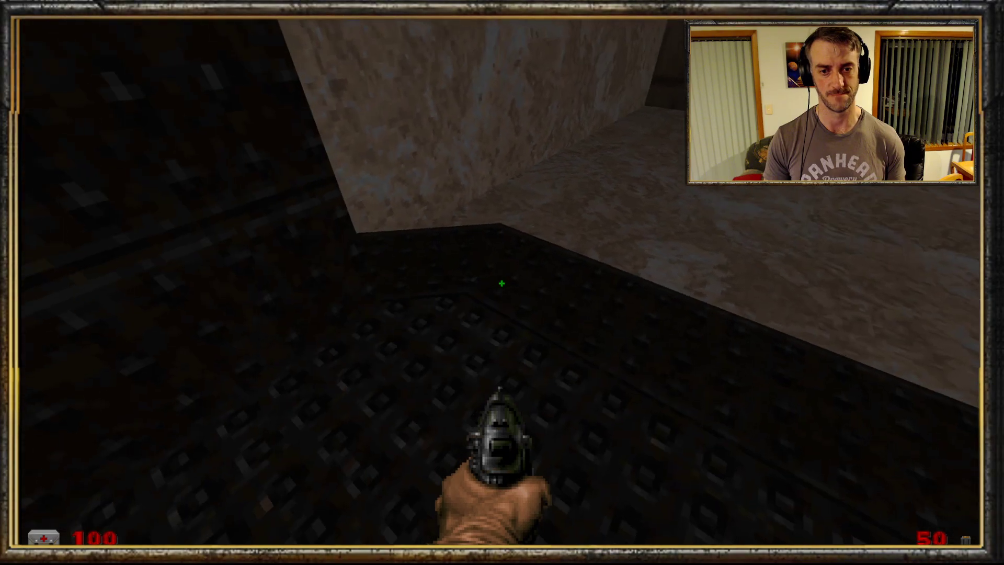
key("s")
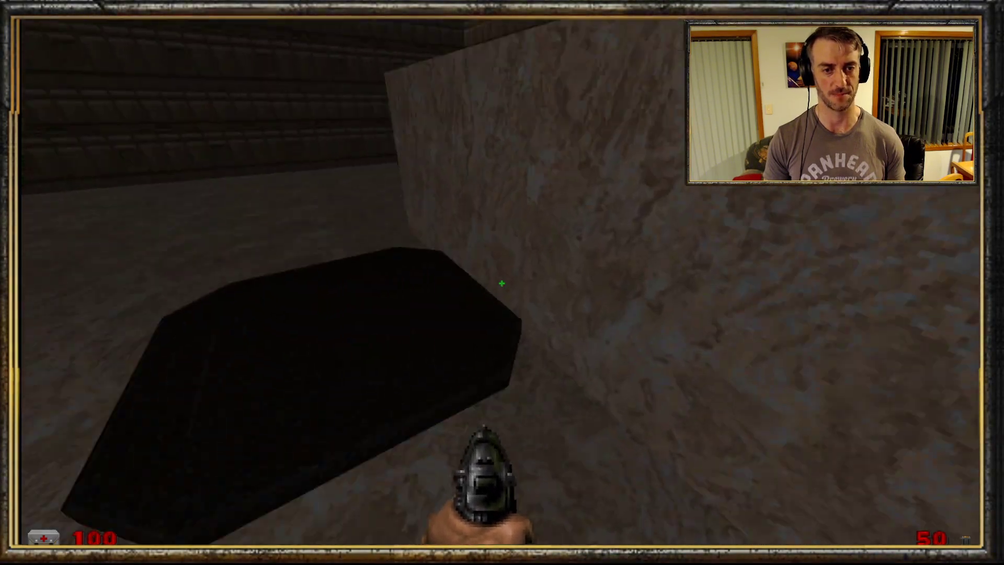
key("w")
key("s")
key("w")
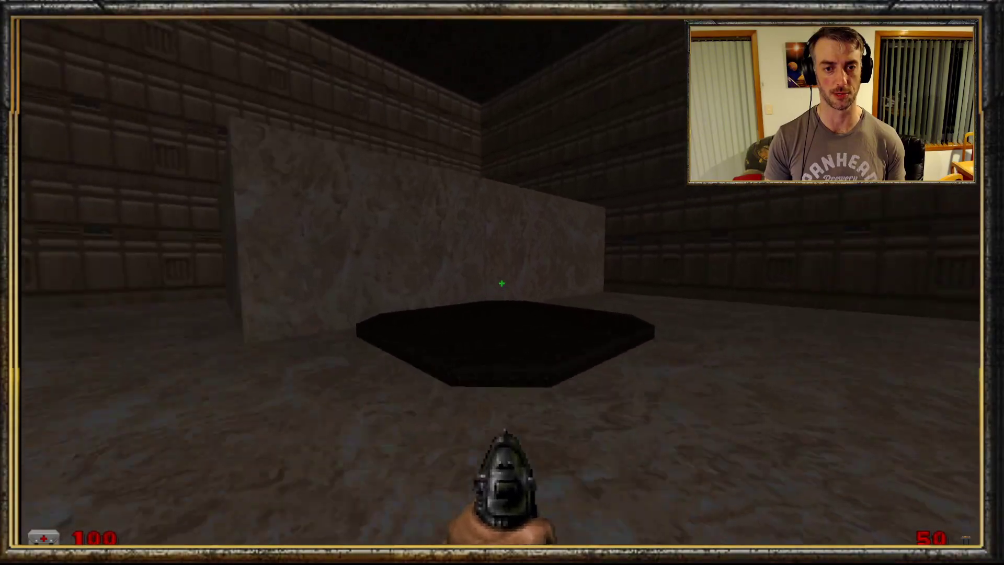
key("Escape")
key("Up")
key("Return")
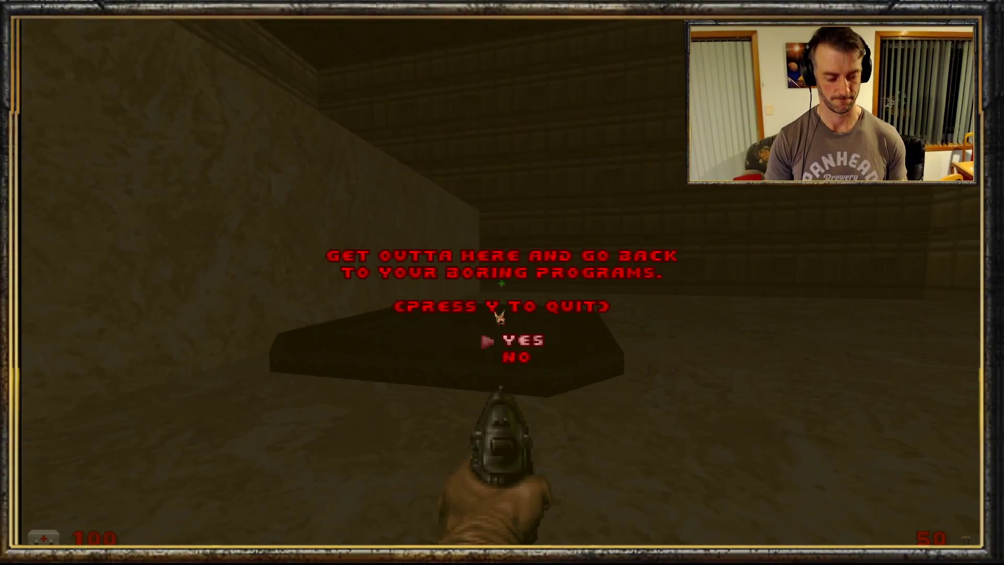
key("y")
Step: Set the tag of all platform sectors except the border section against the ledge to 83
scroll(401, 267, "up", 4)
middle_click_drag(372, 328, 364, 264)
scroll(366, 272, "up", 1)
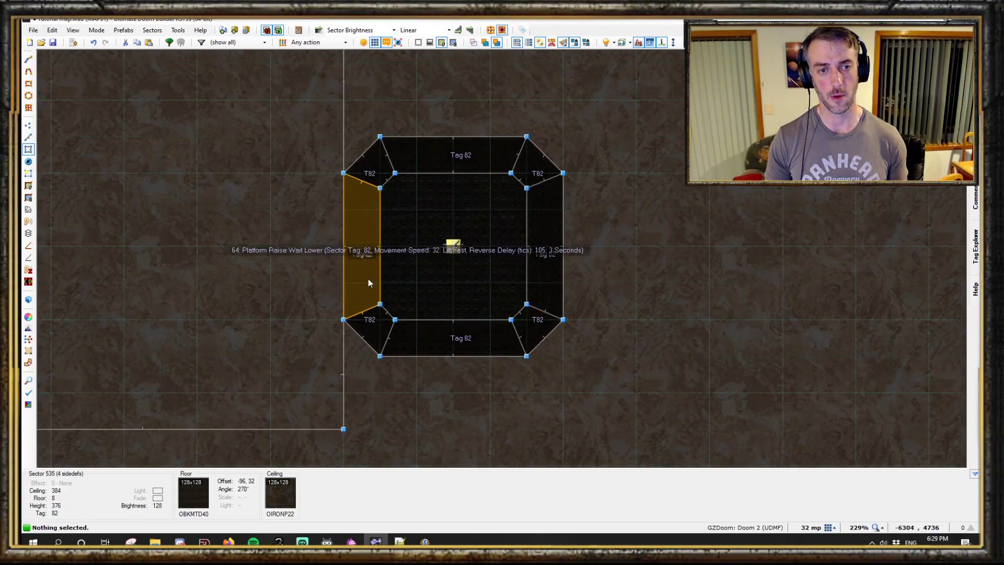
scroll(365, 257, "up", 1)
mouse_move(367, 137)
left_mouse_down()
mouse_move(563, 123)
mouse_move(457, 372)
mouse_move(387, 344)
left_mouse_up()
right_click(388, 344)
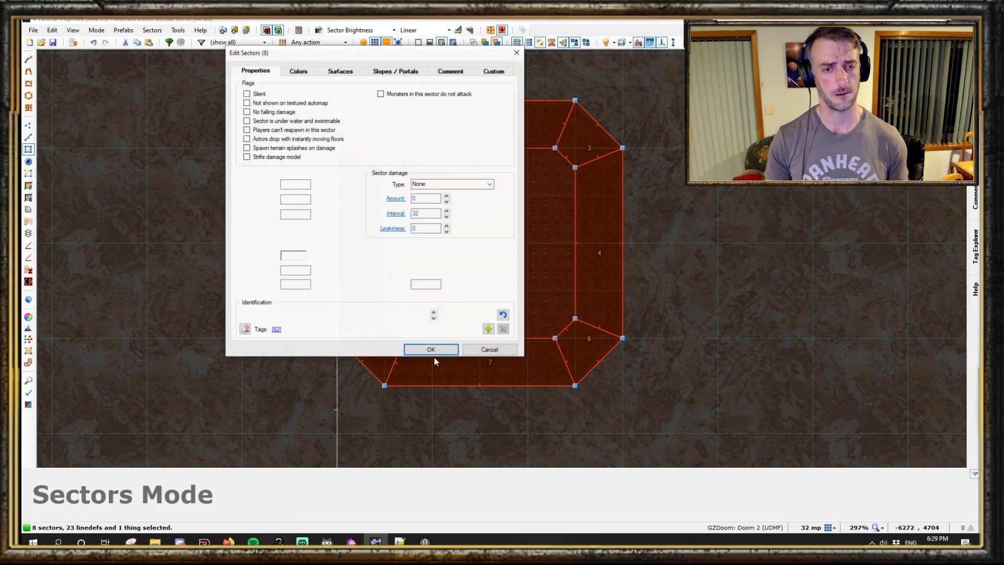
left_click(432, 350)
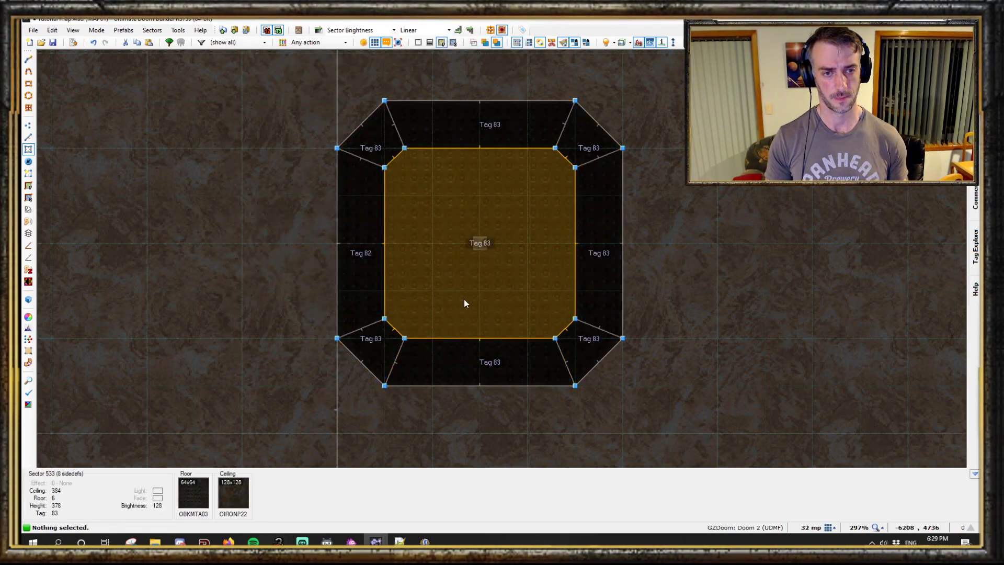
Step: In Linedefs mode, assign action 51 Sector Set Link to the line between the ledge-side border section and the platform's centre
key("l")
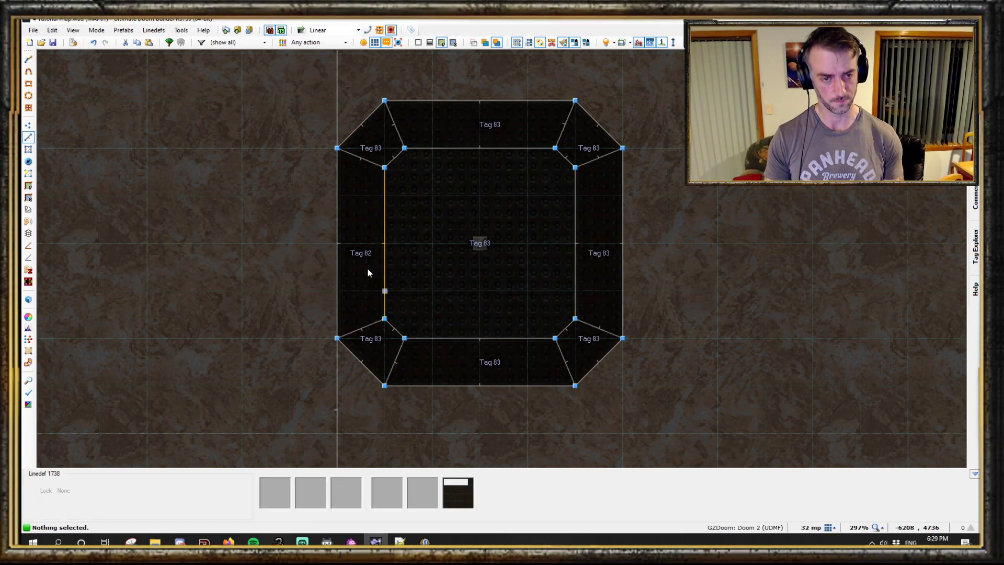
right_click(380, 255)
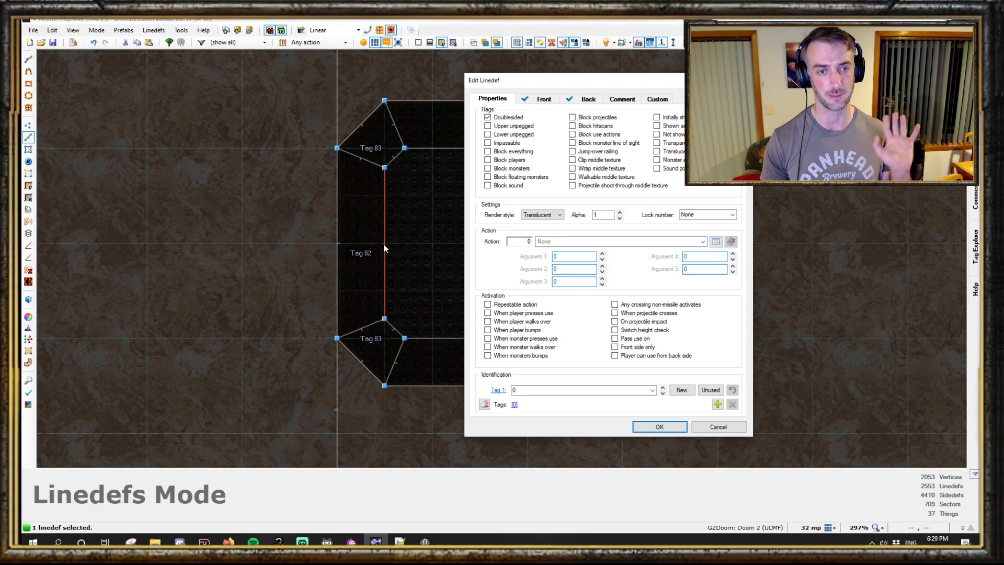
left_click(716, 241)
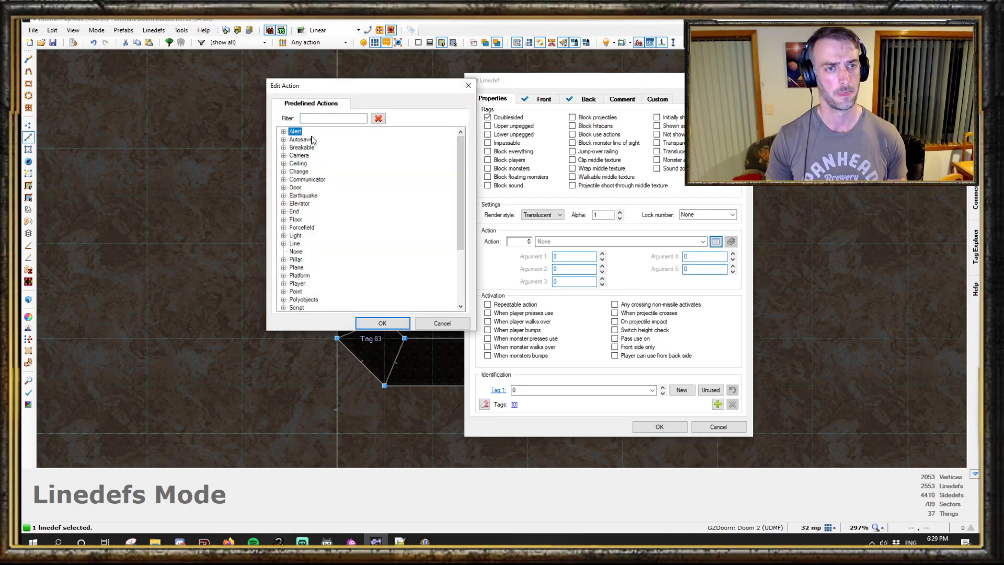
type("sect")
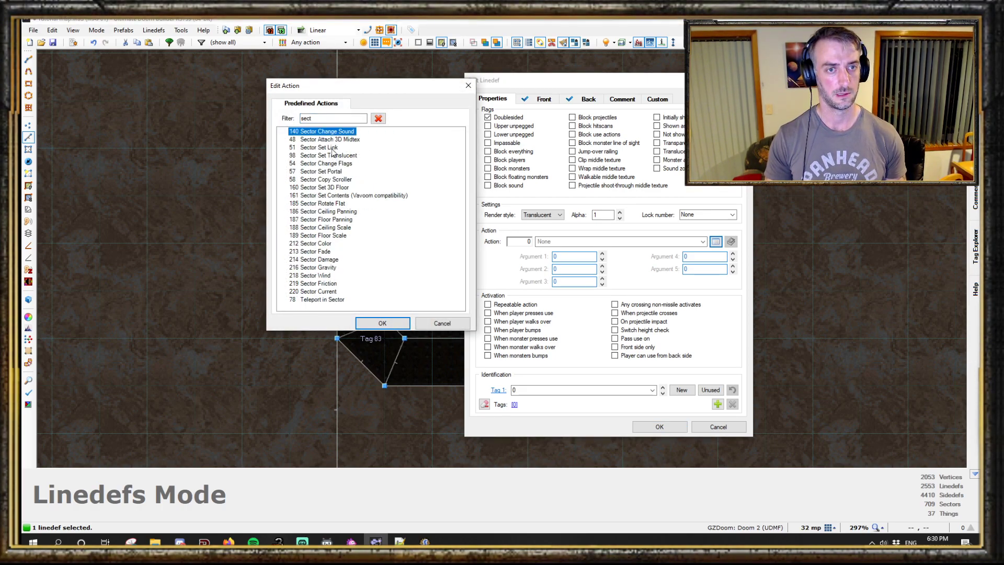
left_click(319, 147)
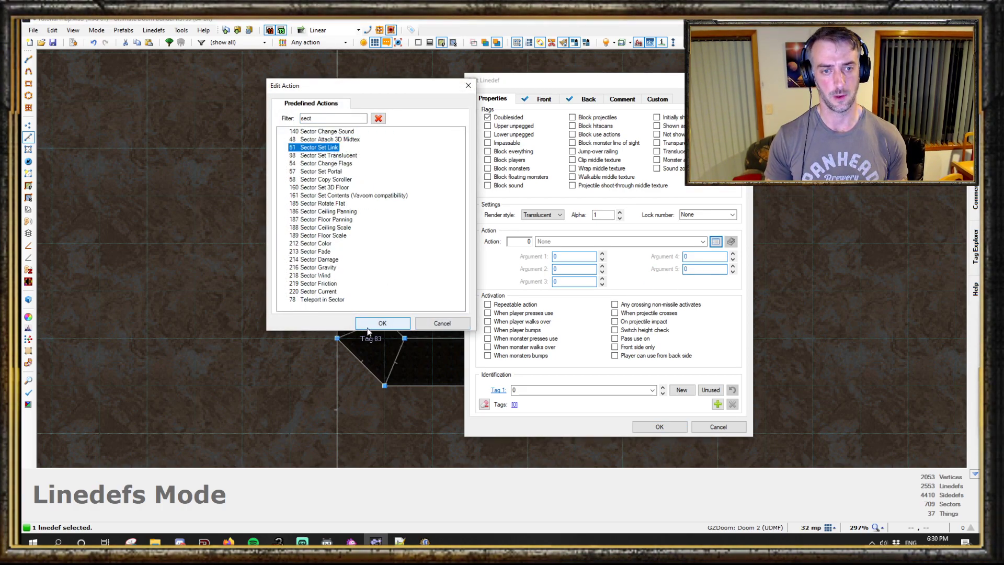
left_click(395, 325)
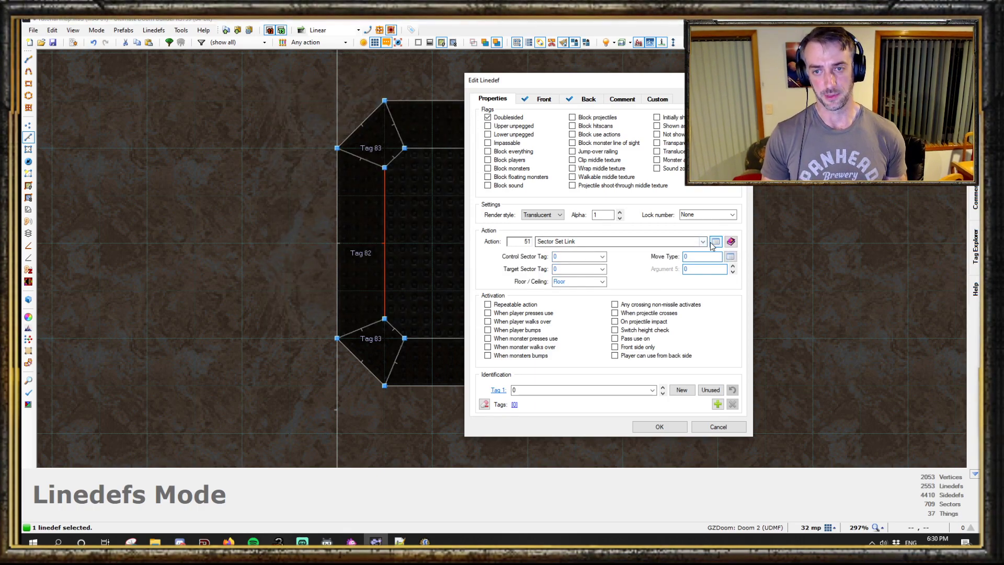